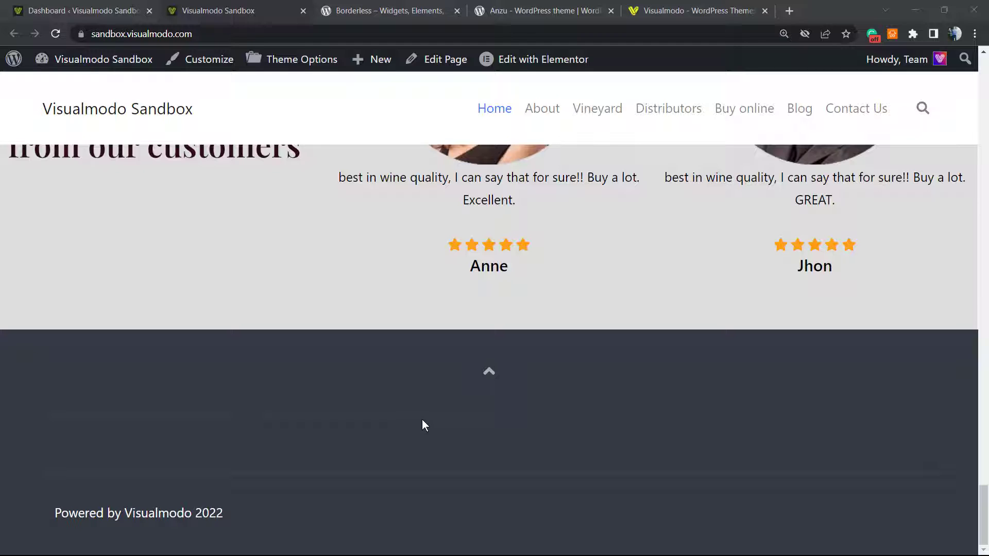
- Examine the copyright line and its year in the footer of the live site
triple_click(195, 512)
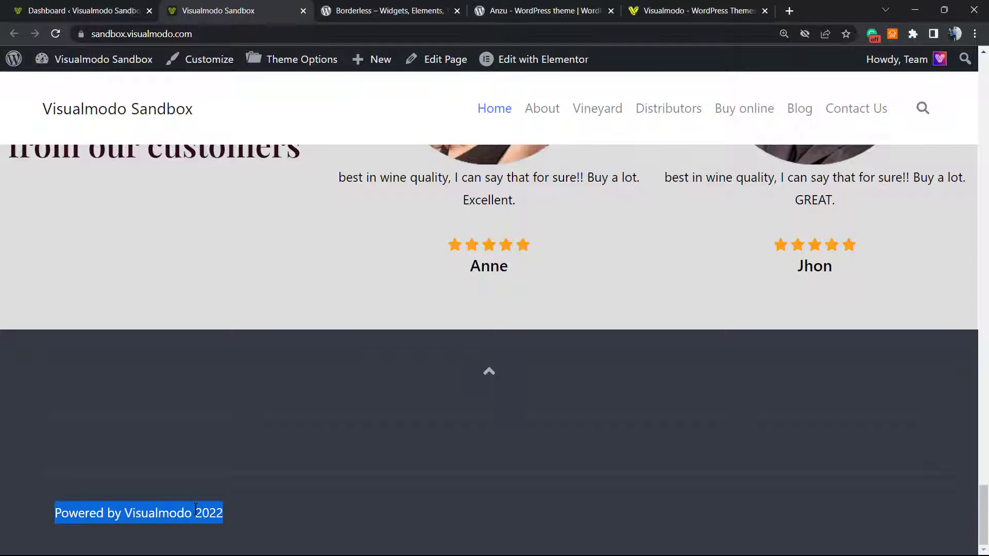
click(149, 503)
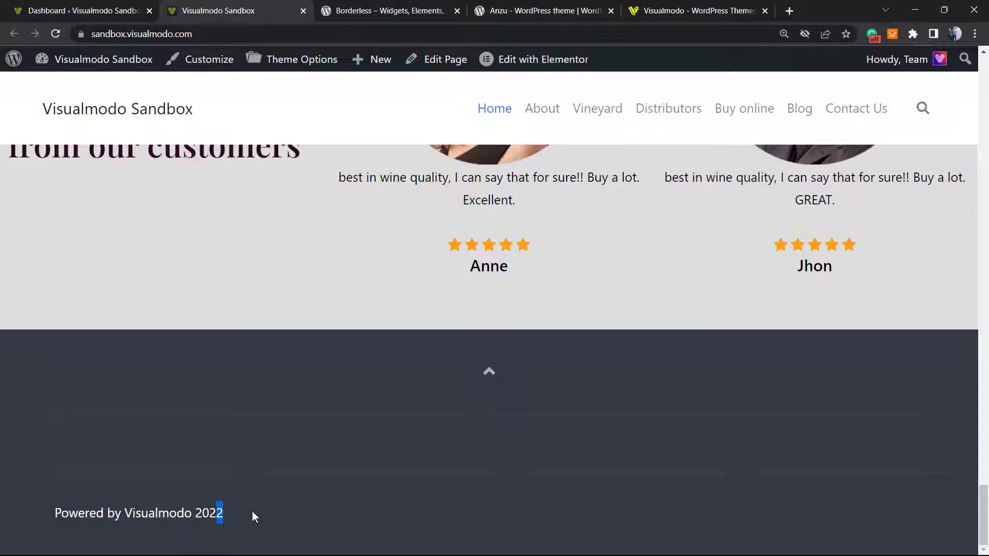
double_click(198, 515)
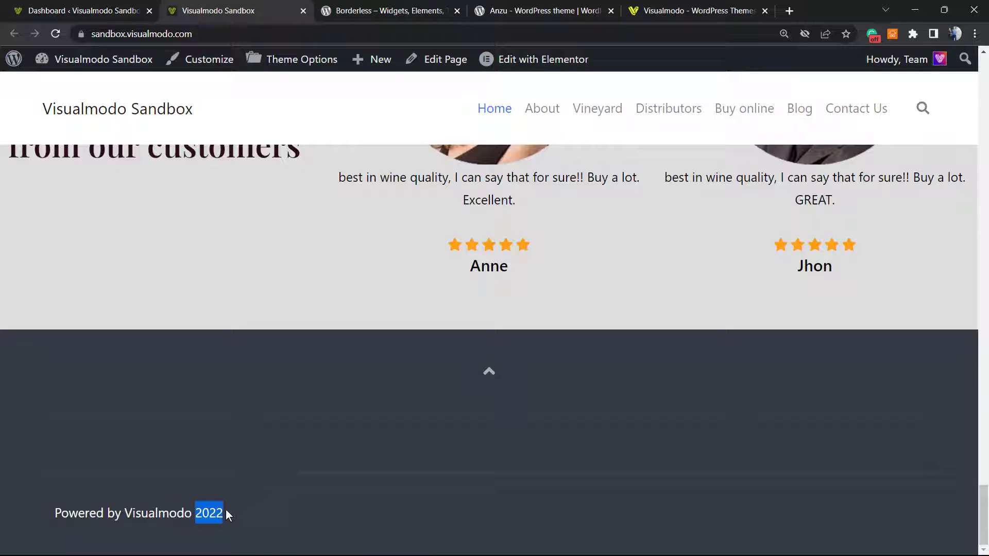
click(213, 515)
triple_click(199, 513)
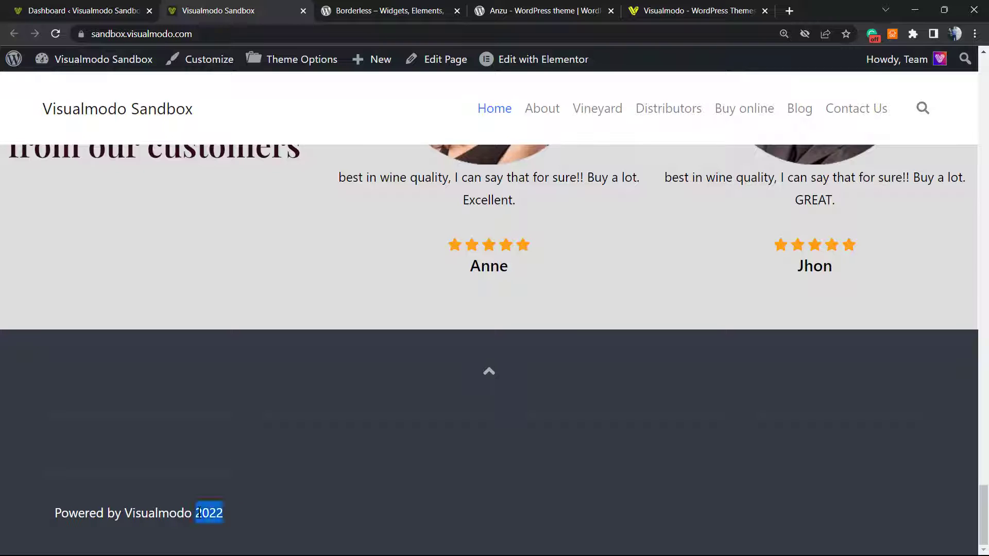
click(187, 513)
- Go to the WordPress dashboard and open the footer section of the Visualmodo theme options
click(120, 8)
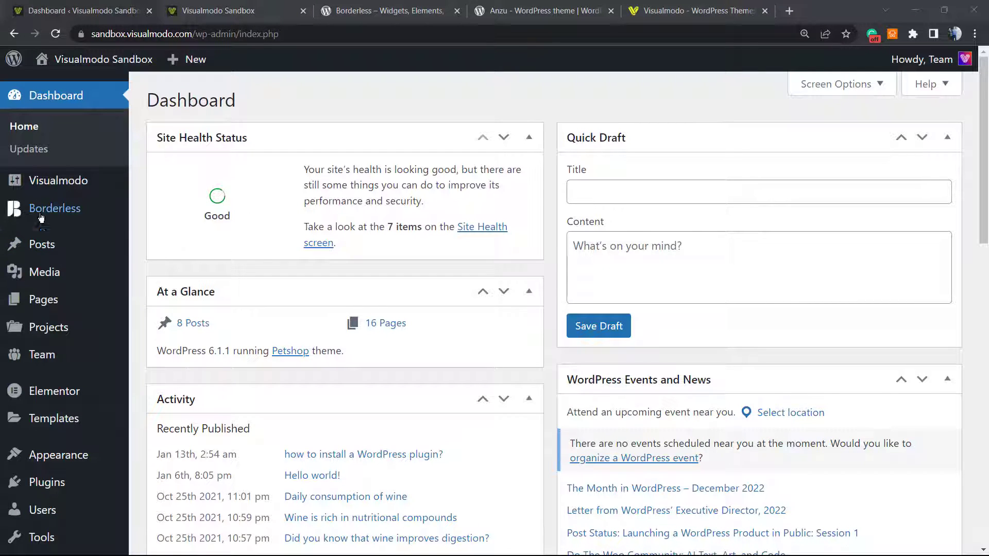
mouse_move(52, 187)
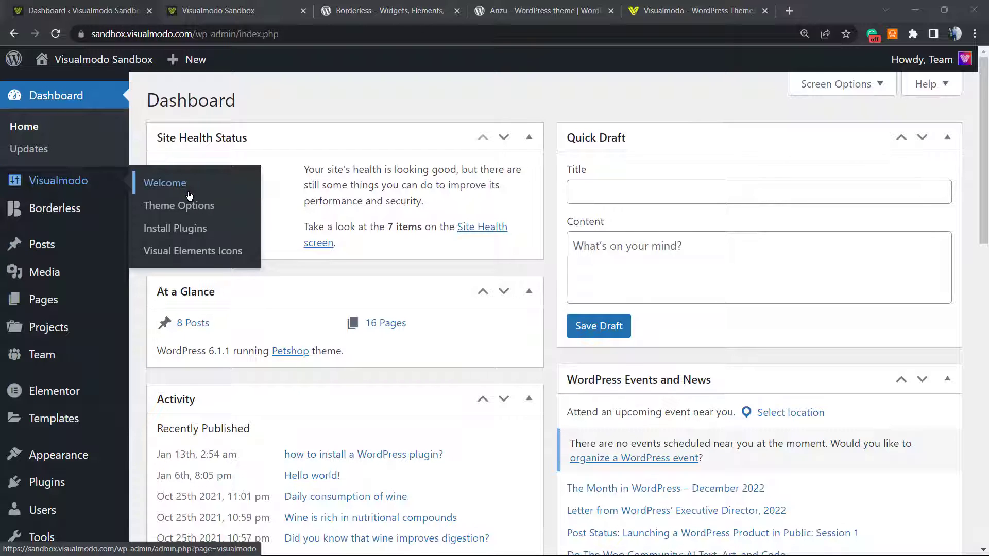
click(174, 210)
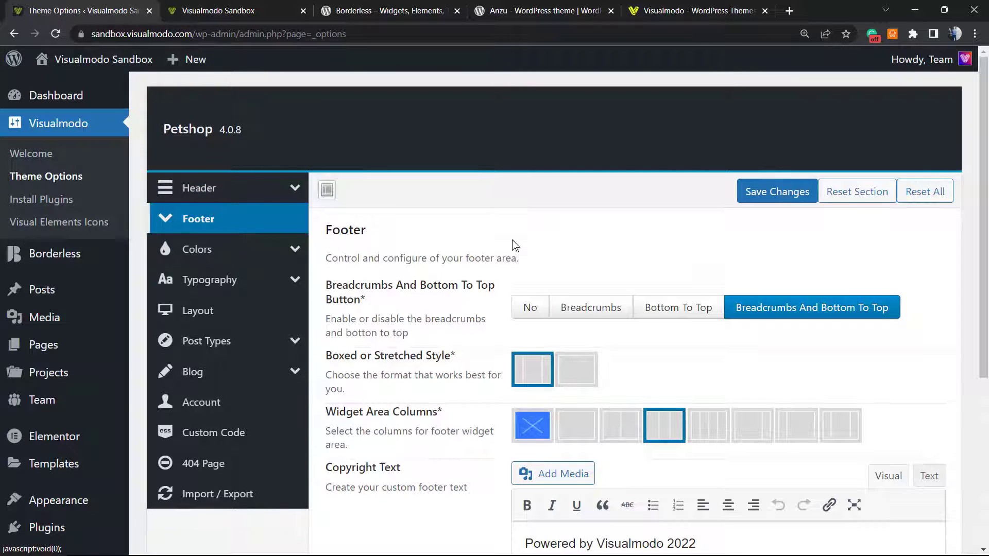
- Change the footer copyright text to "Powered by Visualmodo 2023" and save the theme options
scroll(439, 266, down, 3)
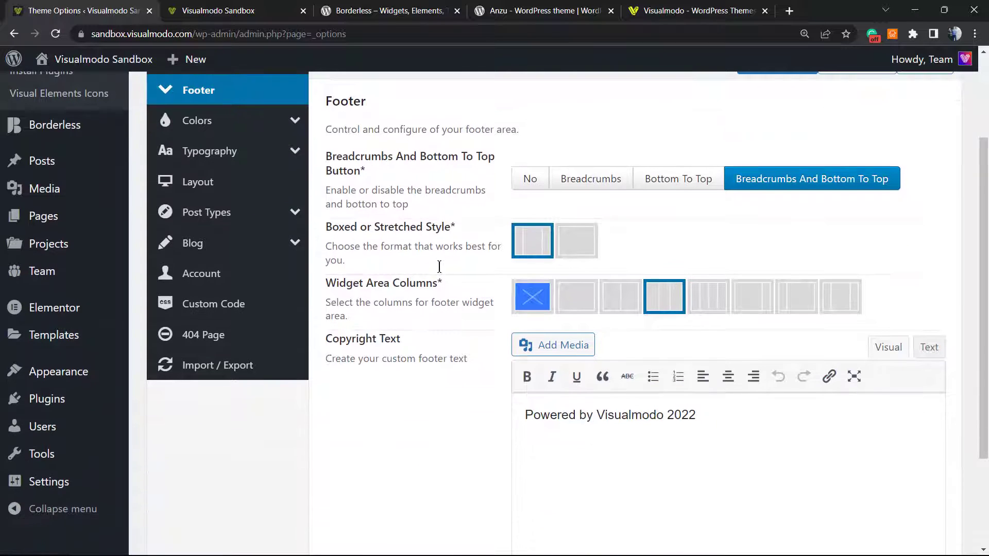
triple_click(605, 416)
click(666, 414)
click(696, 414)
drag(697, 414, 689, 416)
text(3)
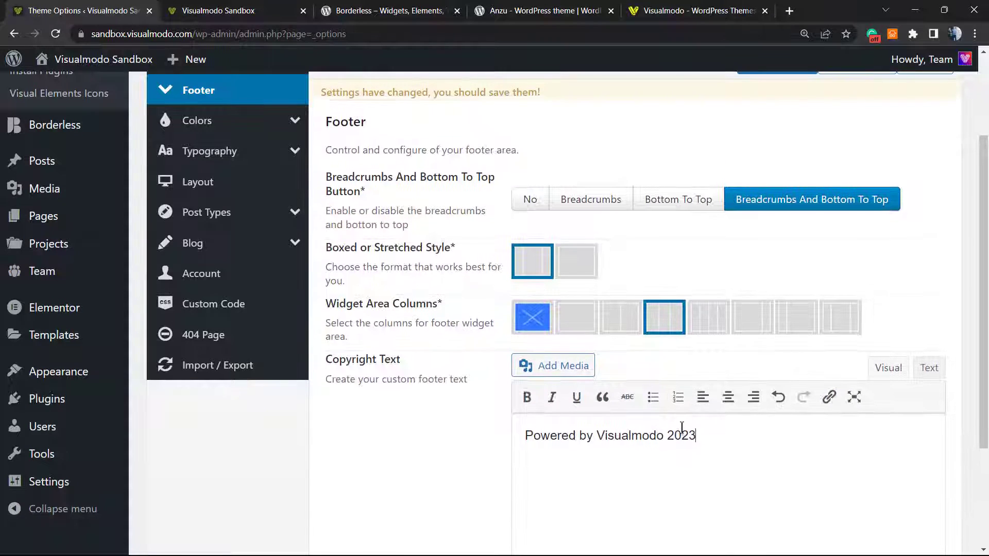
scroll(772, 172, up, 3)
click(787, 194)
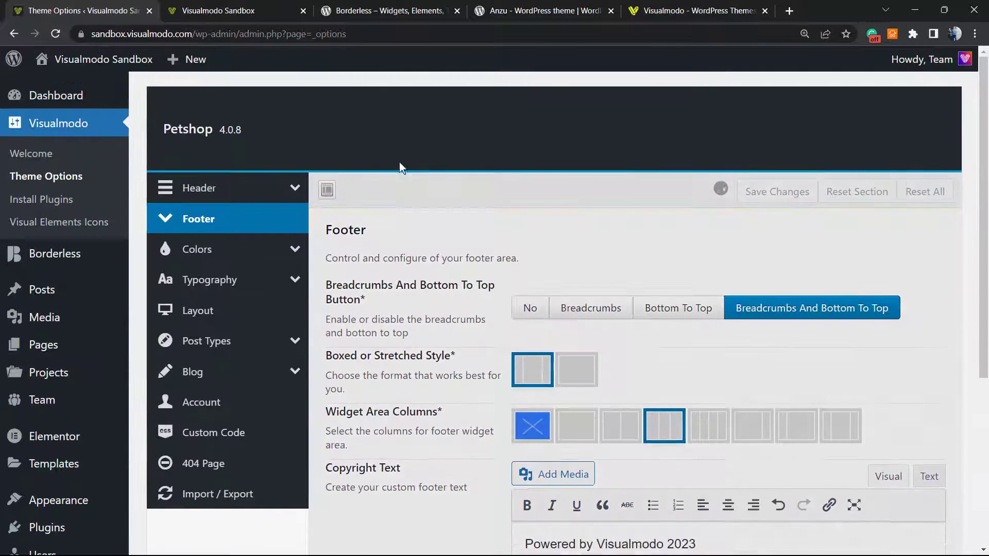
- Reload the live site and check the year in its footer copyright line
click(194, 8)
key(F5)
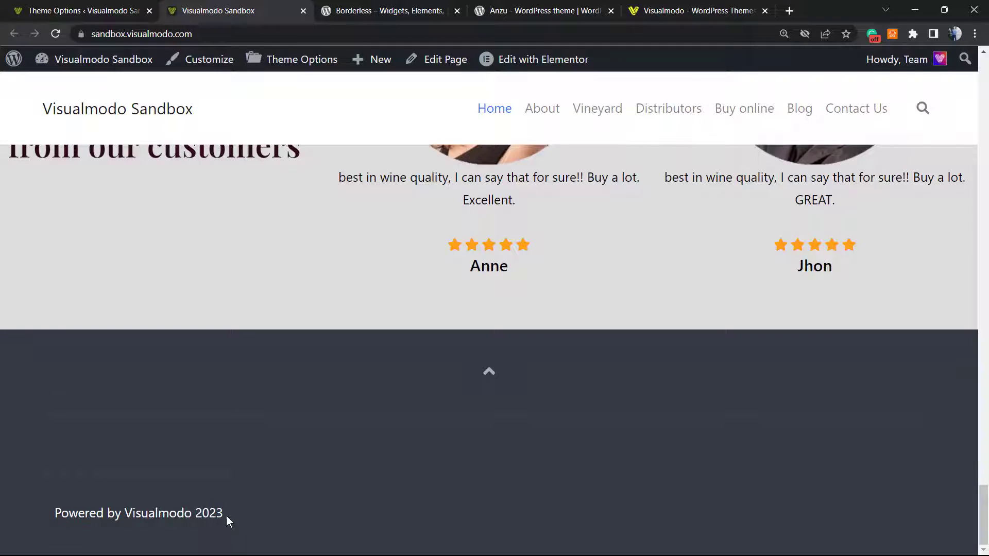
drag(227, 515, 213, 513)
click(214, 512)
- Delete the entire footer copyright text in the theme options and save the changes
key(ctrl+Page_Up)
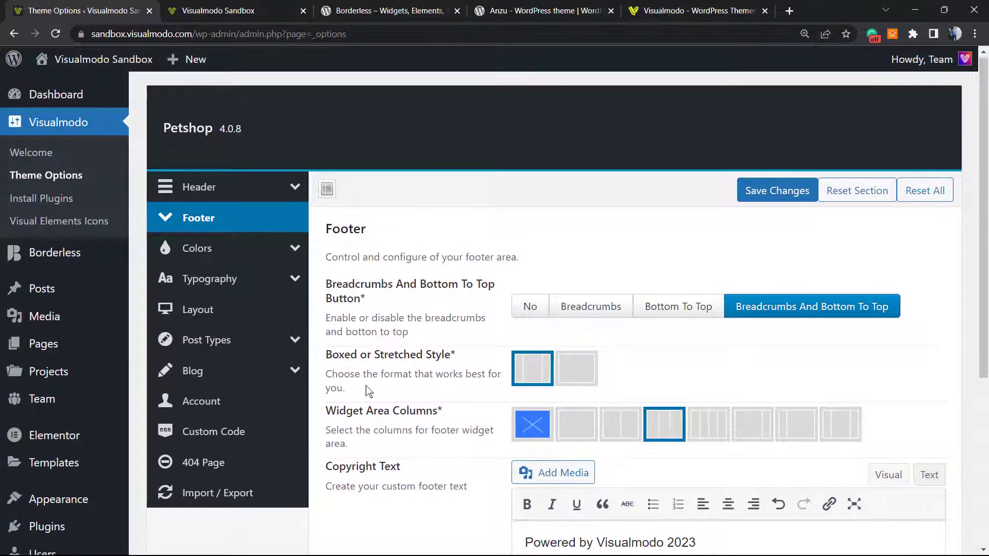
scroll(371, 393, down, 3)
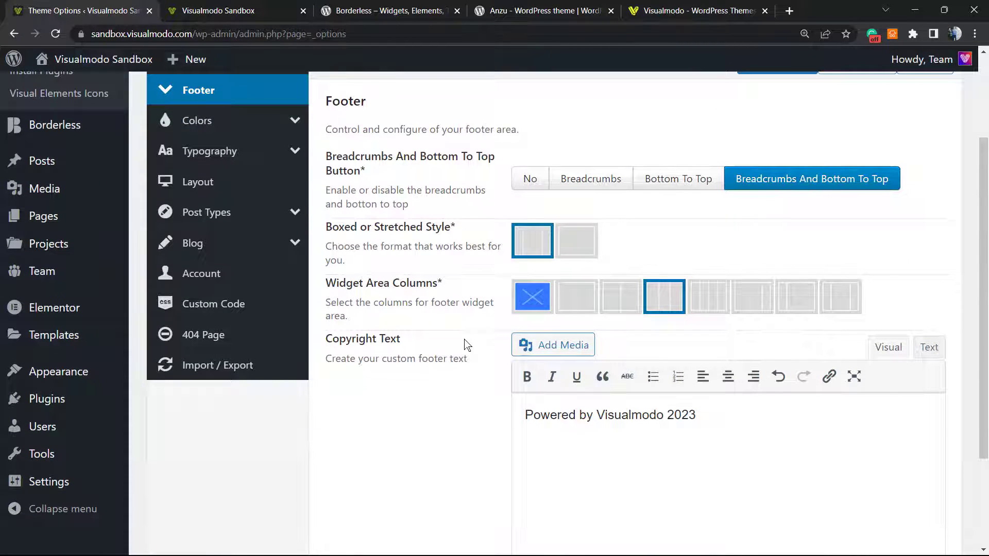
triple_click(602, 419)
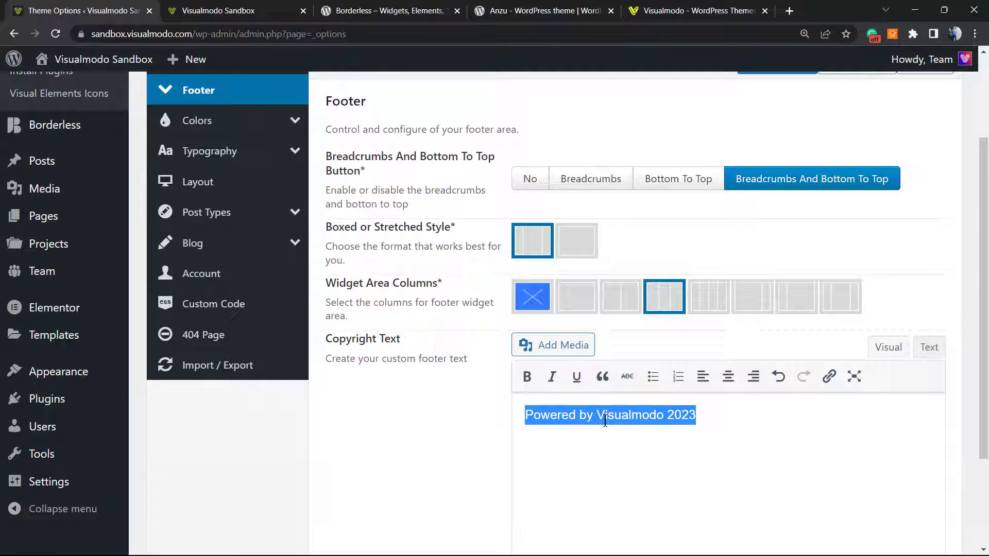
key(BackSpace)
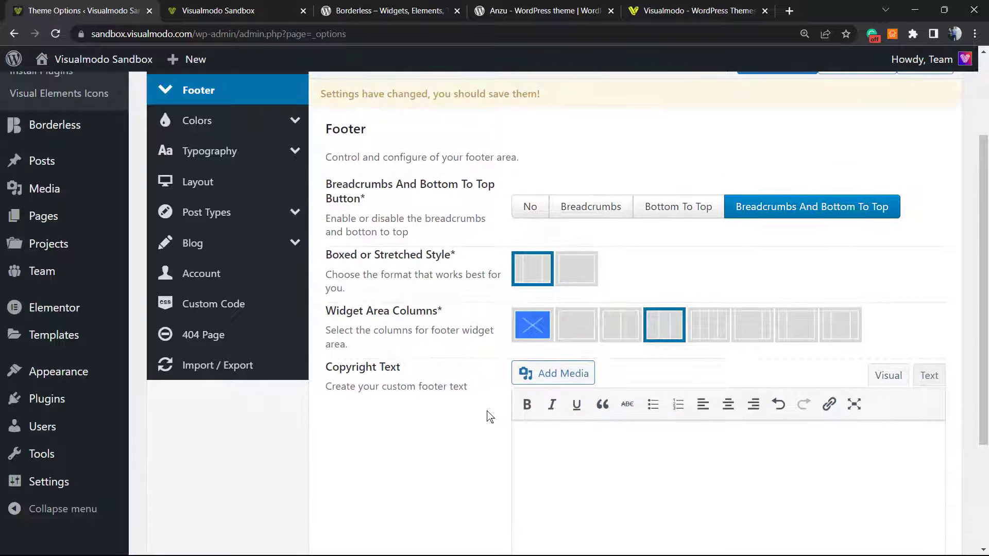
scroll(721, 221, up, 3)
click(776, 192)
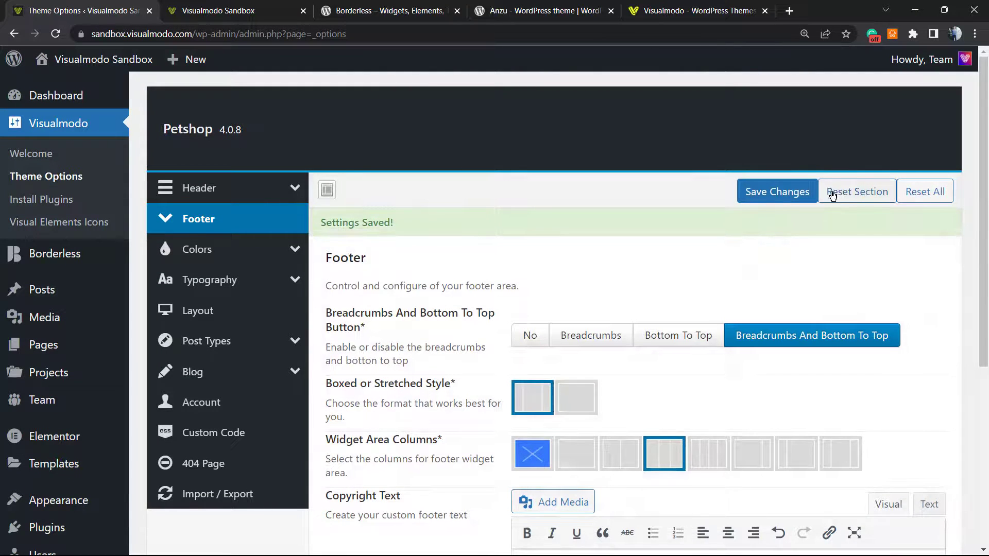
- Reset the footer section to its default values, inspect the copyright shortcodes and save the theme options
click(853, 191)
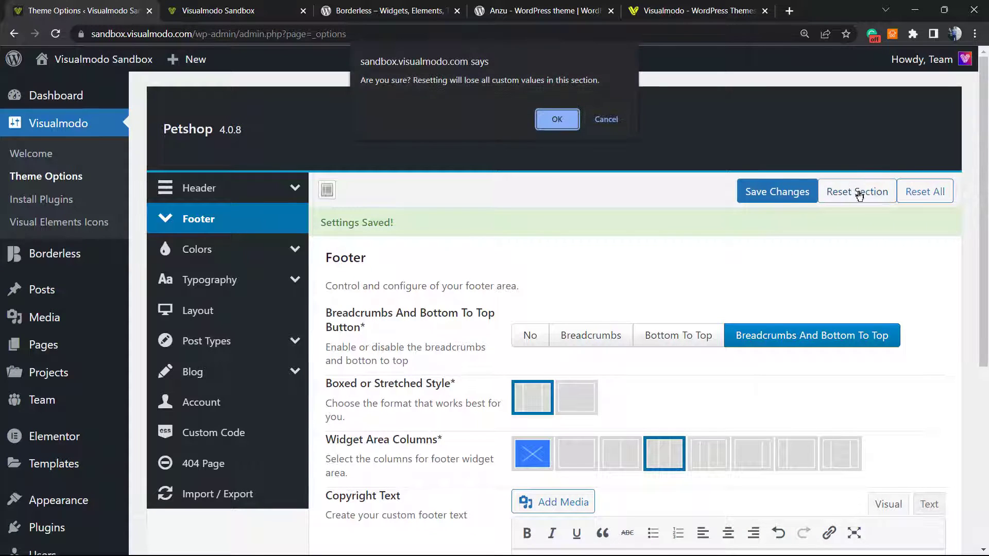
click(556, 119)
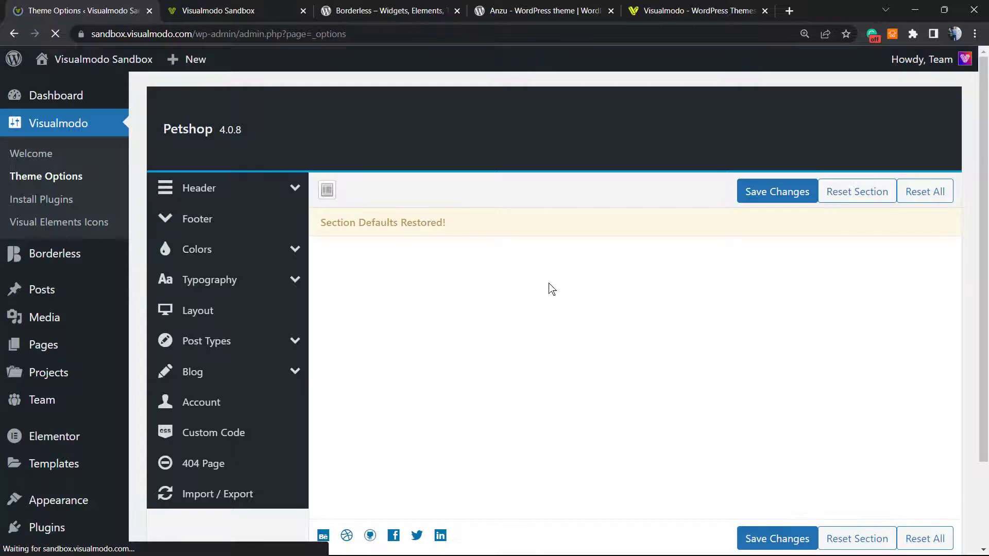
scroll(551, 299, down, 4)
triple_click(566, 314)
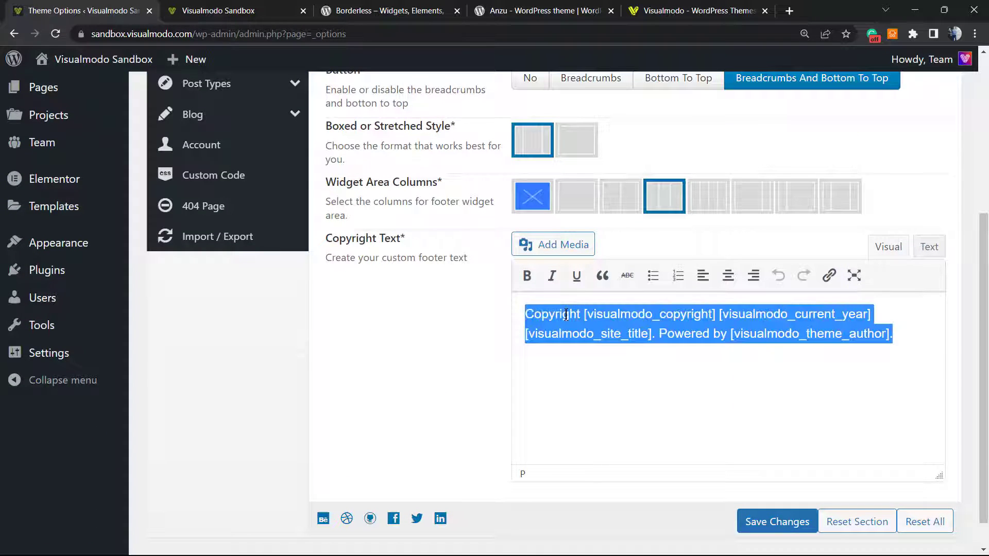
click(606, 315)
double_click(607, 316)
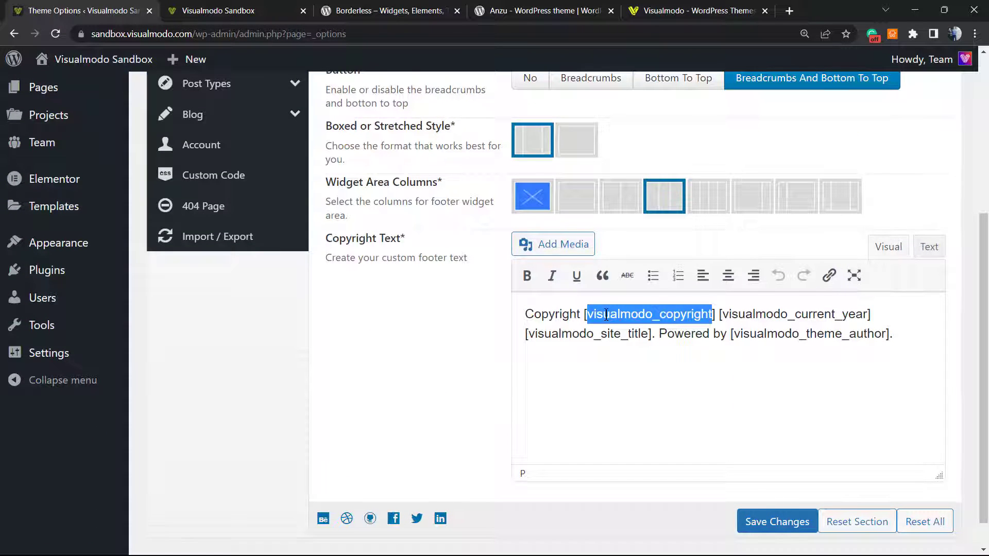
scroll(627, 326, down, 1)
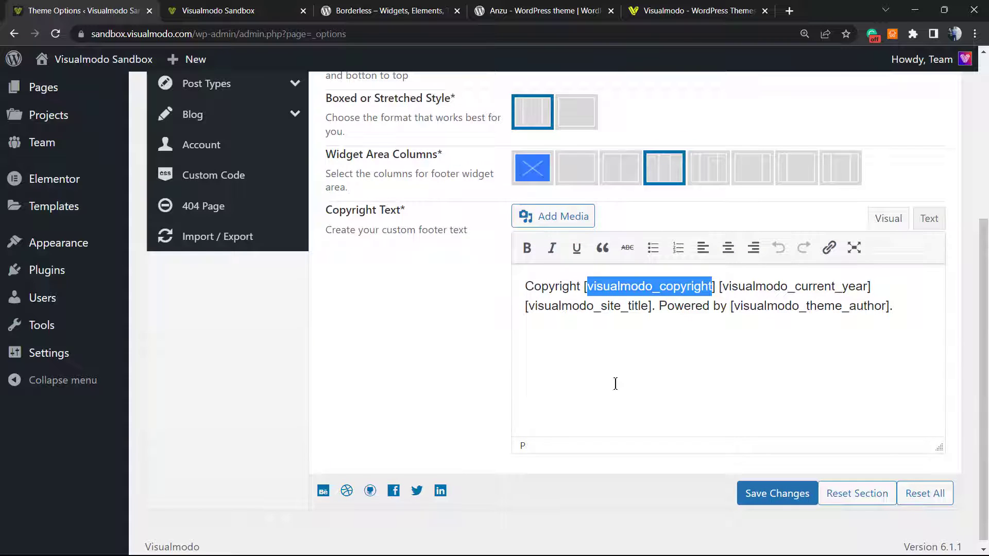
click(759, 495)
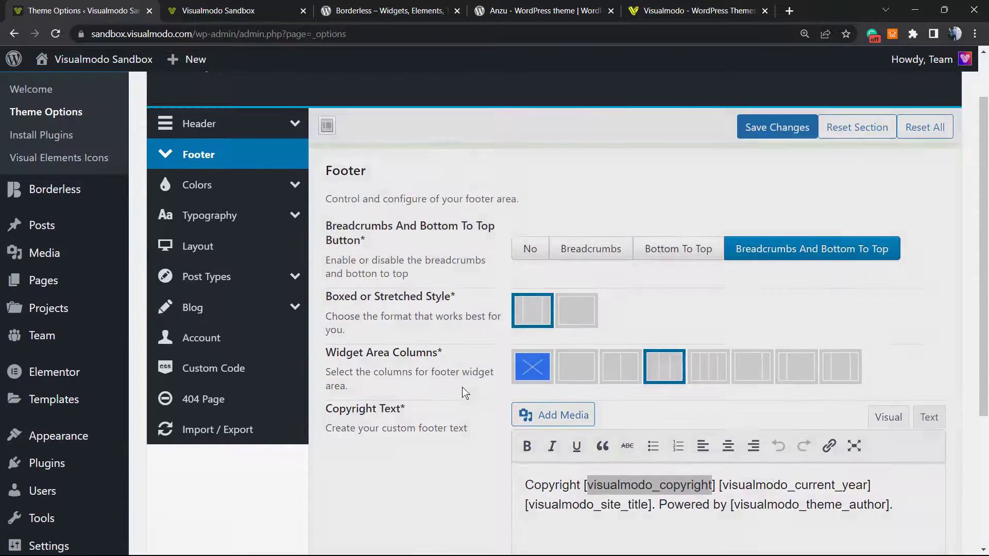
- Review the full default copyright text with its shortcodes in the footer settings
scroll(450, 382, down, 3)
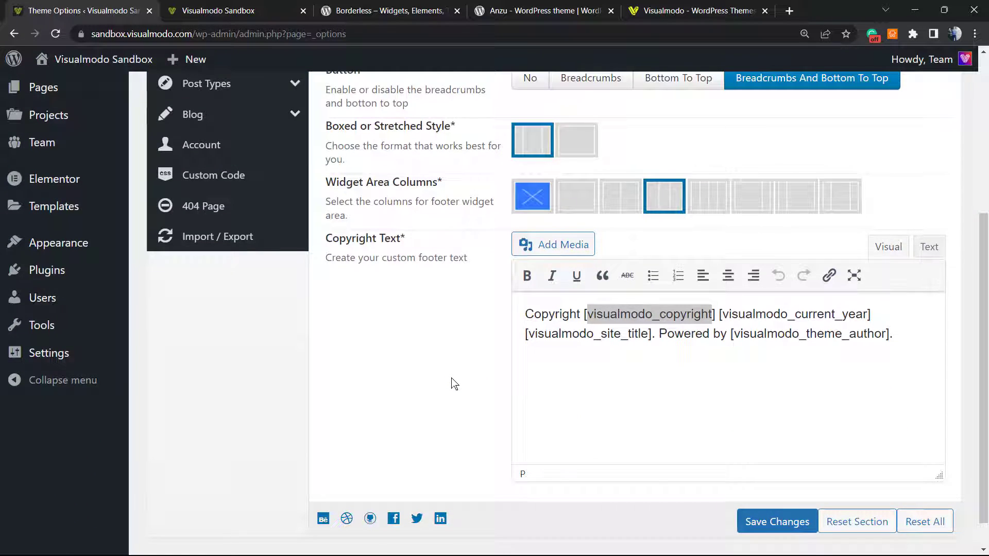
scroll(599, 437, up, 2)
click(598, 436)
key(ctrl+a)
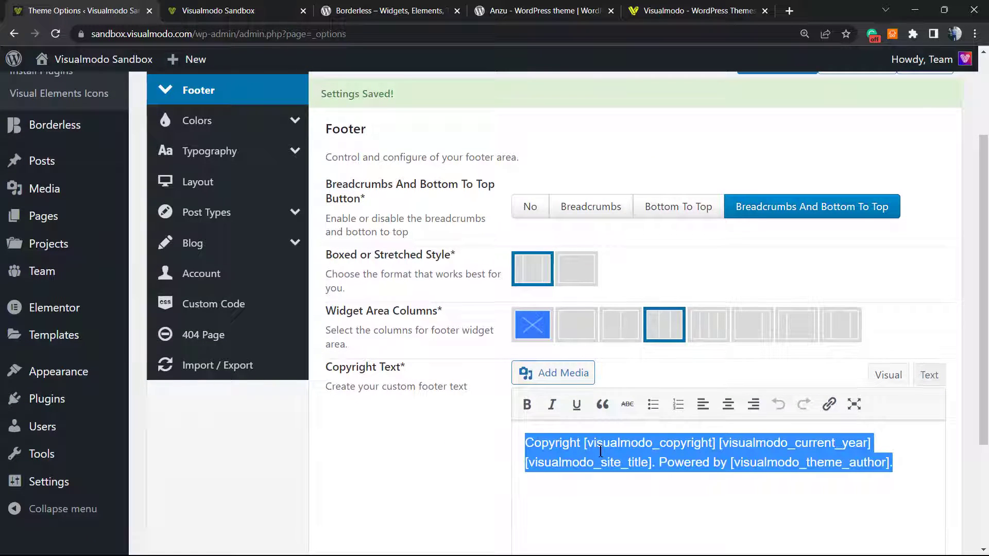
- Reload the live site and compare each part of the footer copyright line with the default shortcodes
click(290, 6)
key(F5)
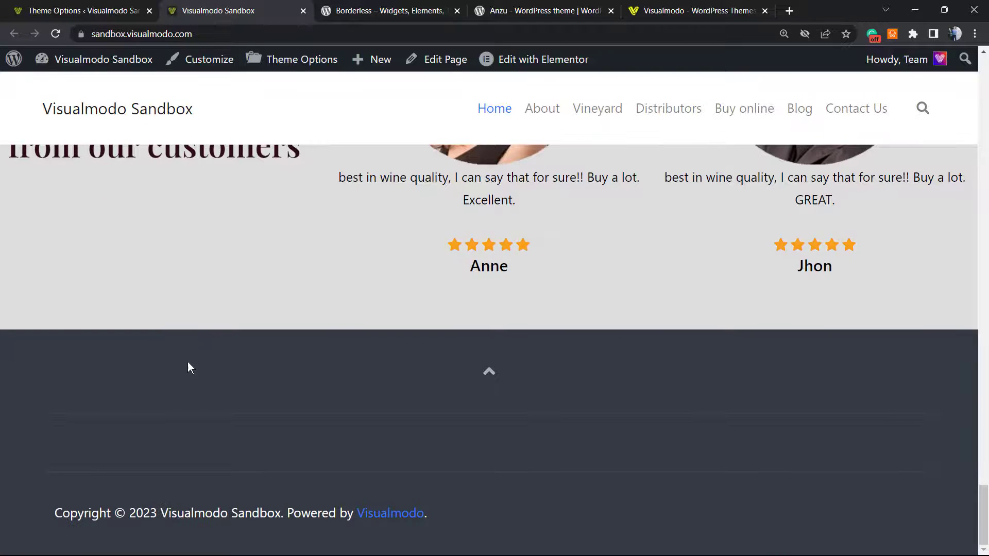
drag(38, 516, 110, 515)
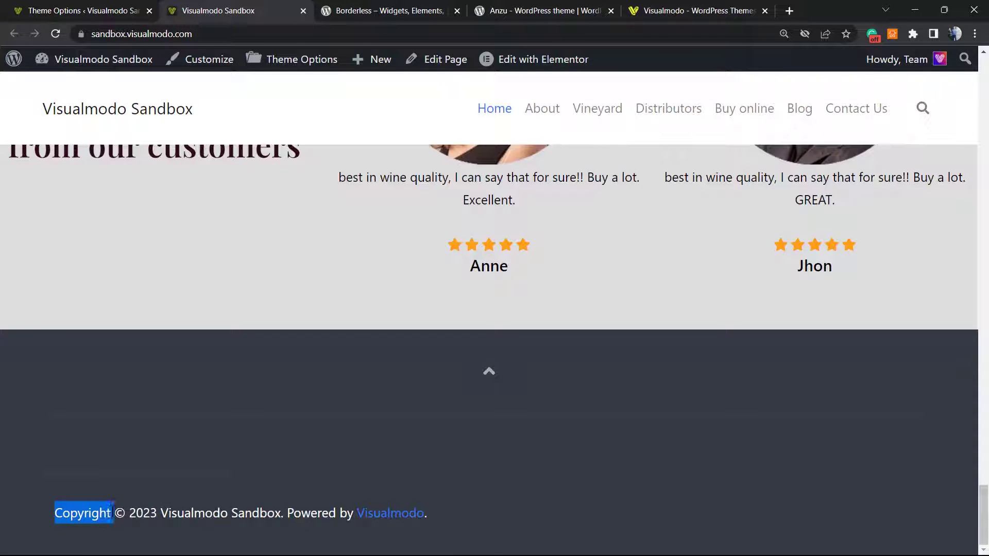
click(130, 511)
double_click(135, 512)
click(175, 512)
double_click(175, 512)
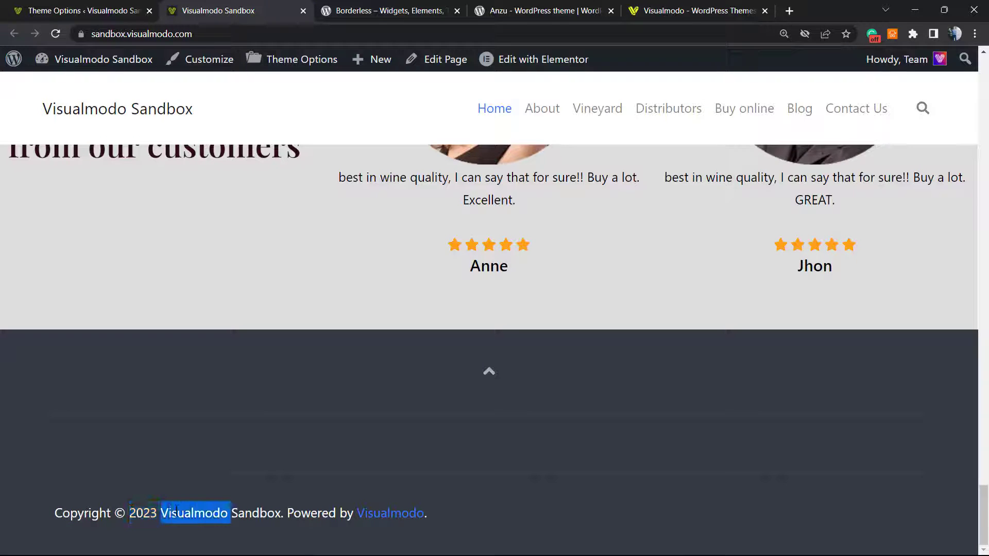
click(254, 517)
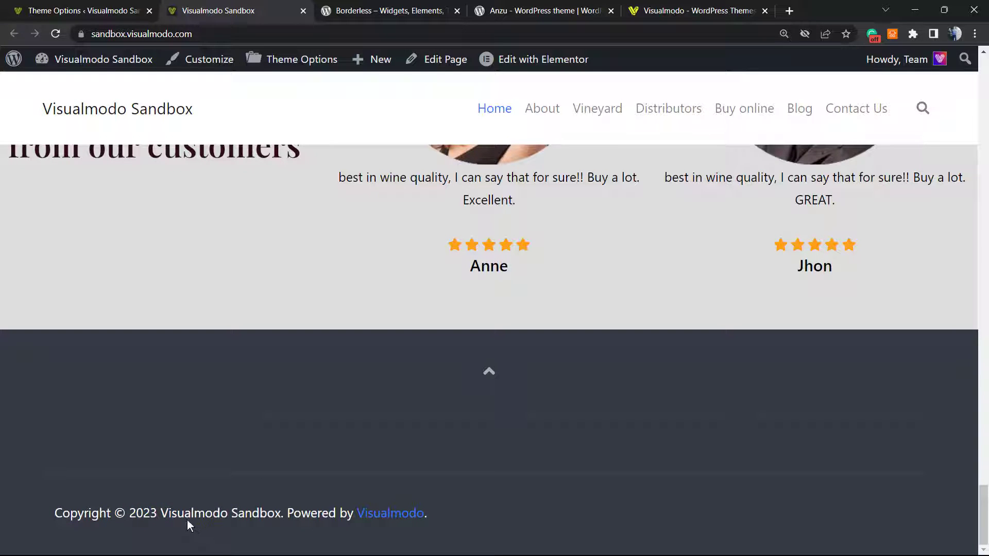
drag(292, 514, 311, 514)
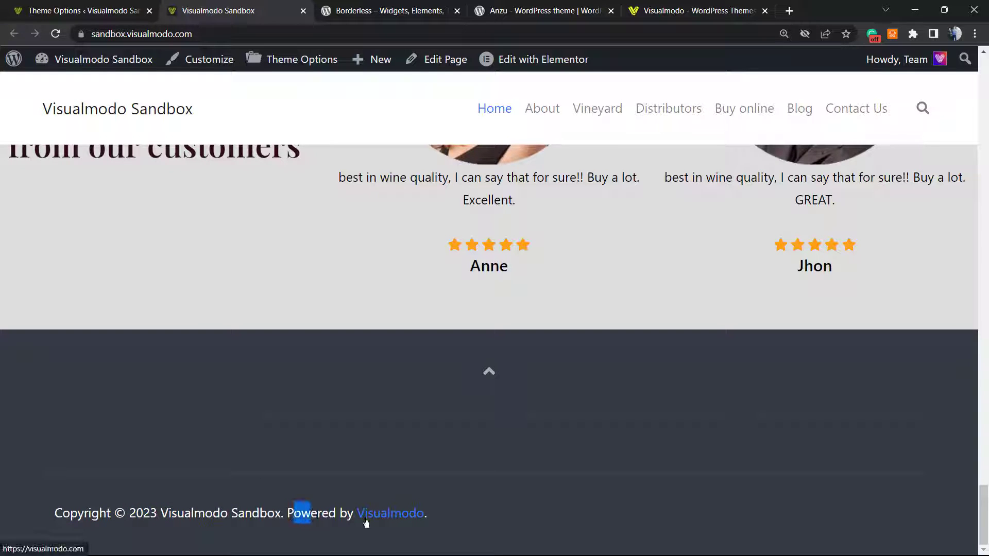
- Replace the word "Copyright" with "Registred" in the footer copyright text and save the theme options
click(135, 8)
scroll(484, 447, up, 1)
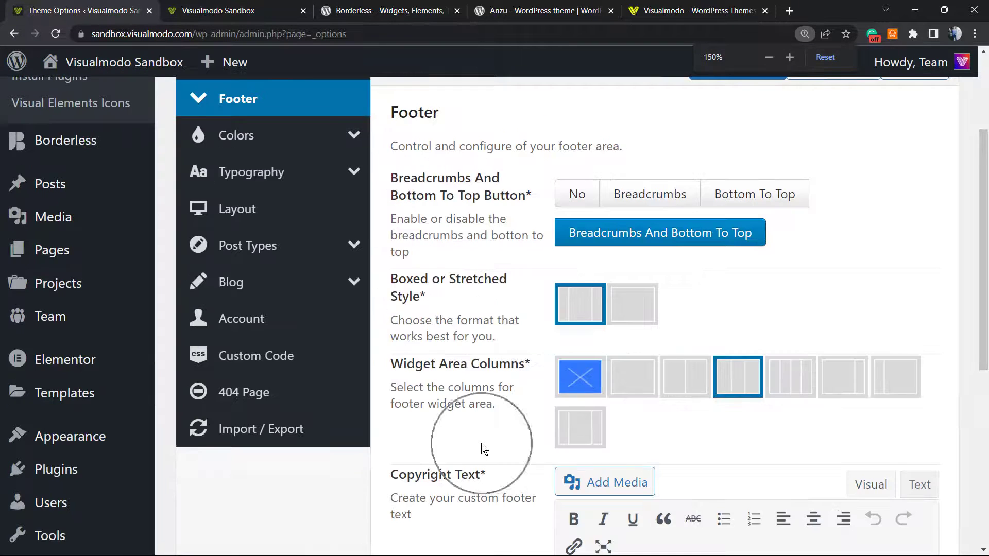
scroll(485, 445, down, 2)
scroll(512, 419, up, 1)
scroll(510, 360, down, 2)
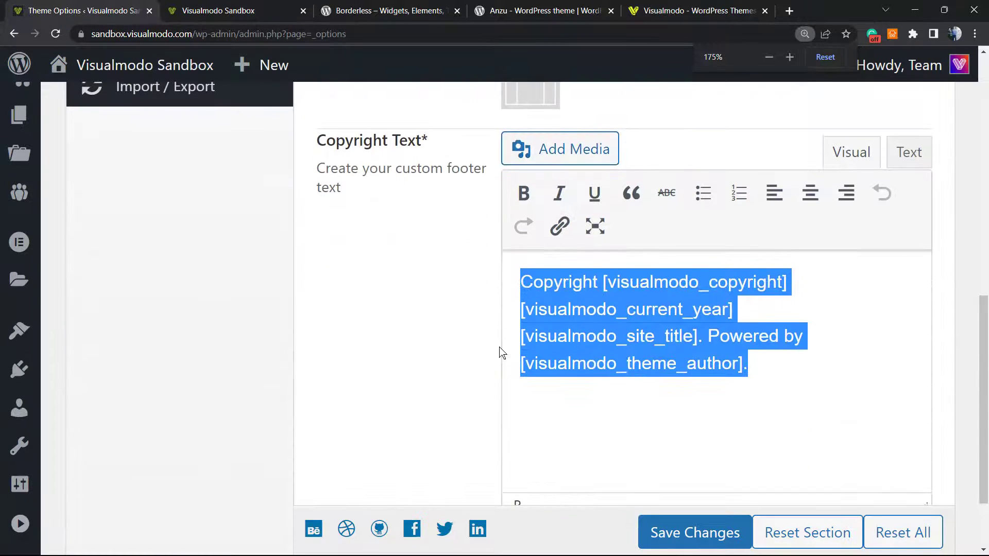
click(560, 324)
double_click(537, 283)
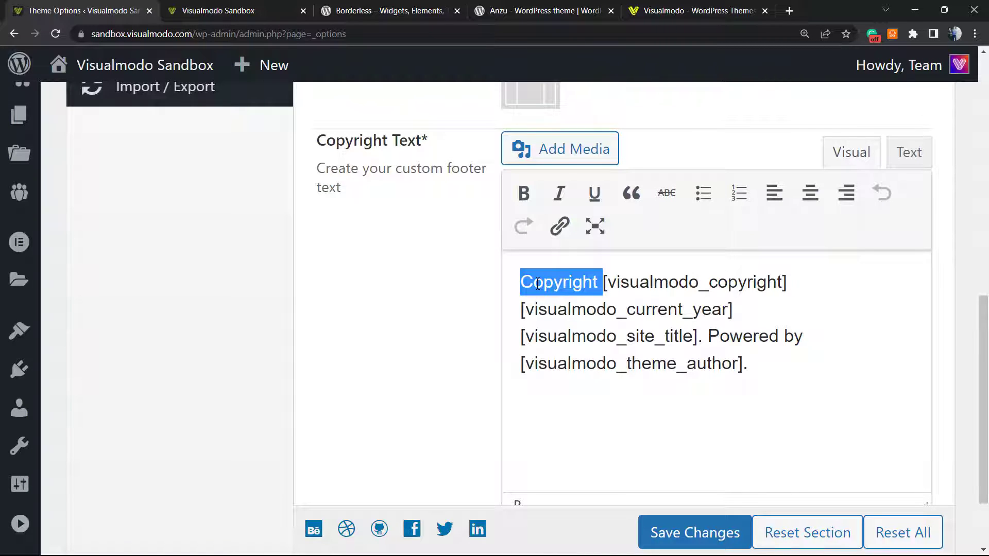
text(REgistred)
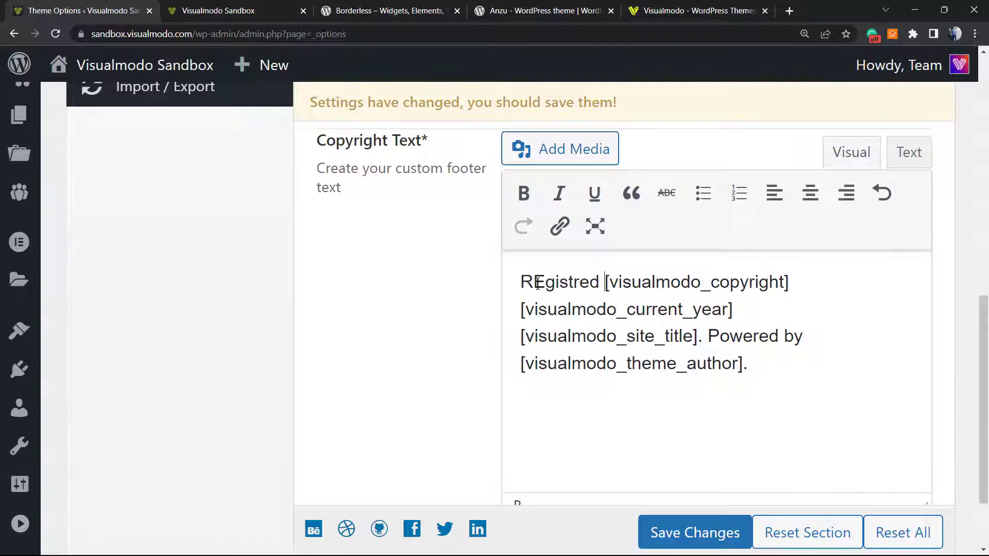
drag(532, 283, 541, 283)
text(e)
click(667, 532)
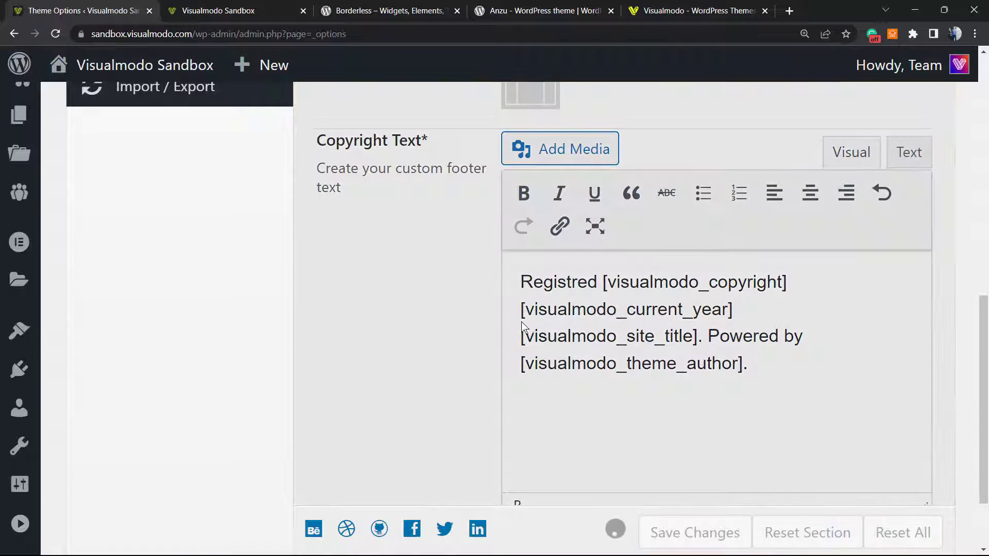
- Reload the live site to check the reworded copyright line in the footer
key(ctrl+minus)
click(242, 10)
key(F5)
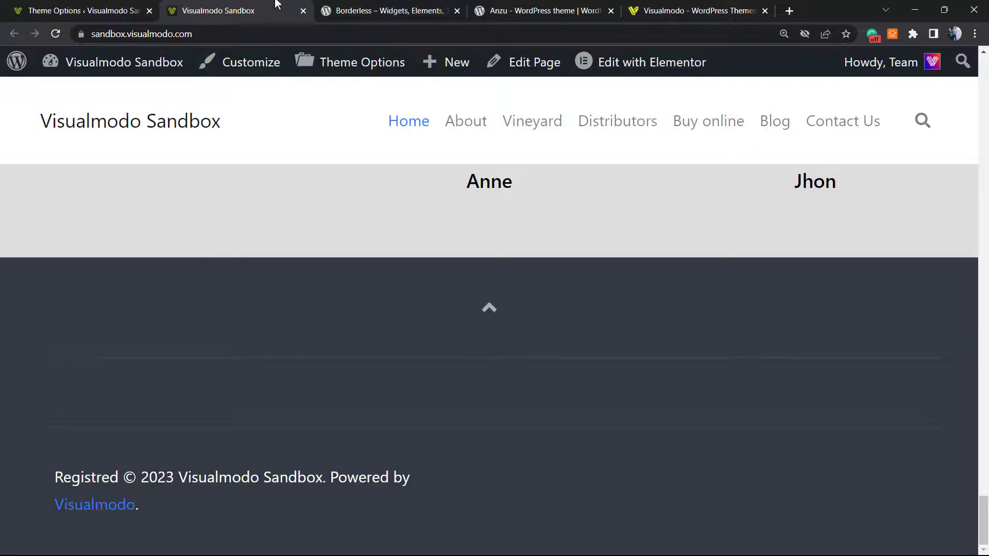
- Copy the [visualmodo_copyright] shortcode, remove it from after "Registred" in the footer copyright text, and save the theme options
click(110, 10)
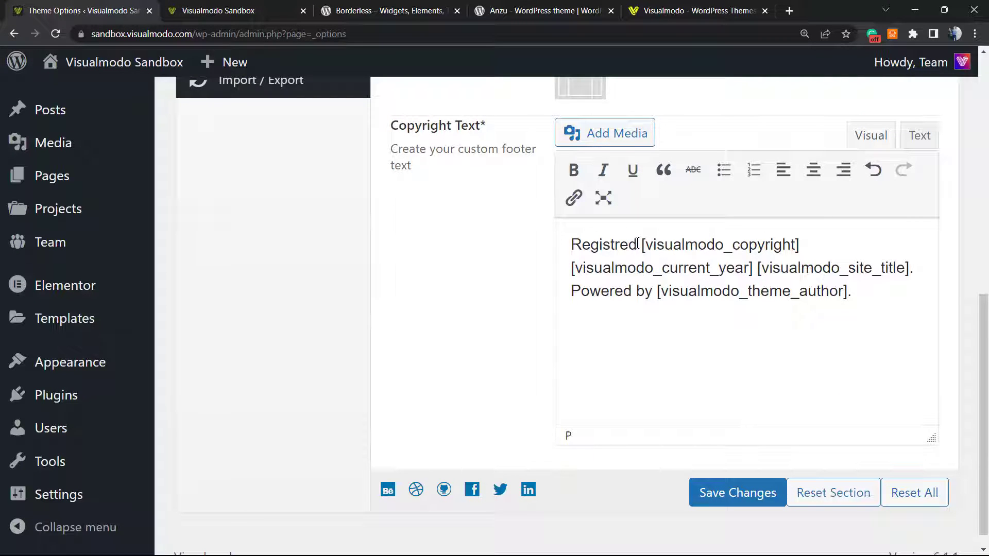
drag(637, 243, 802, 243)
key(ctrl+c)
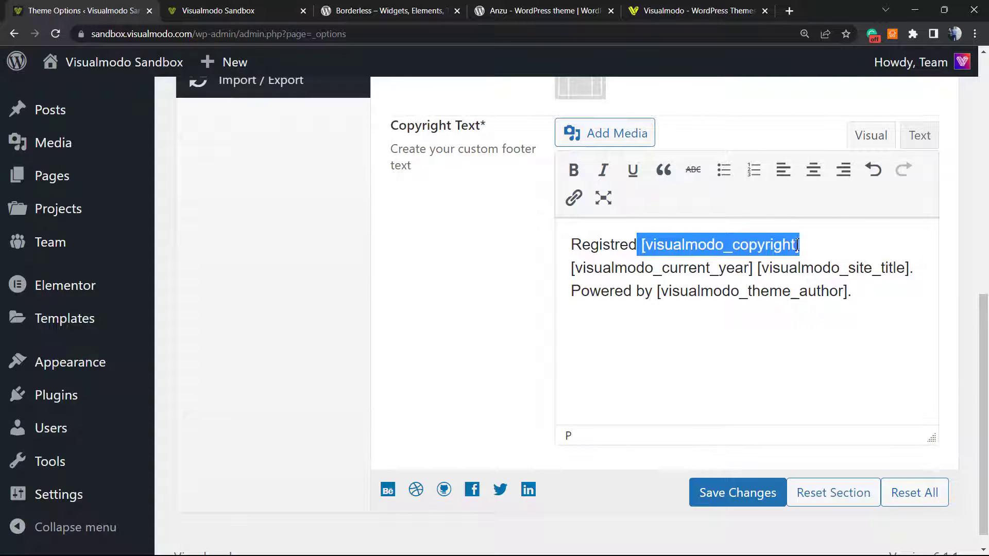
key(BackSpace)
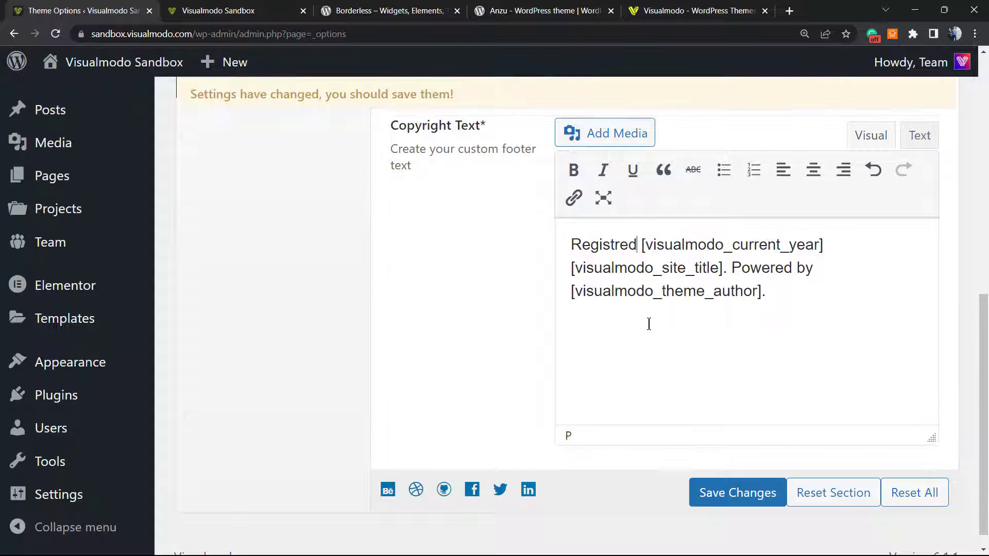
click(710, 497)
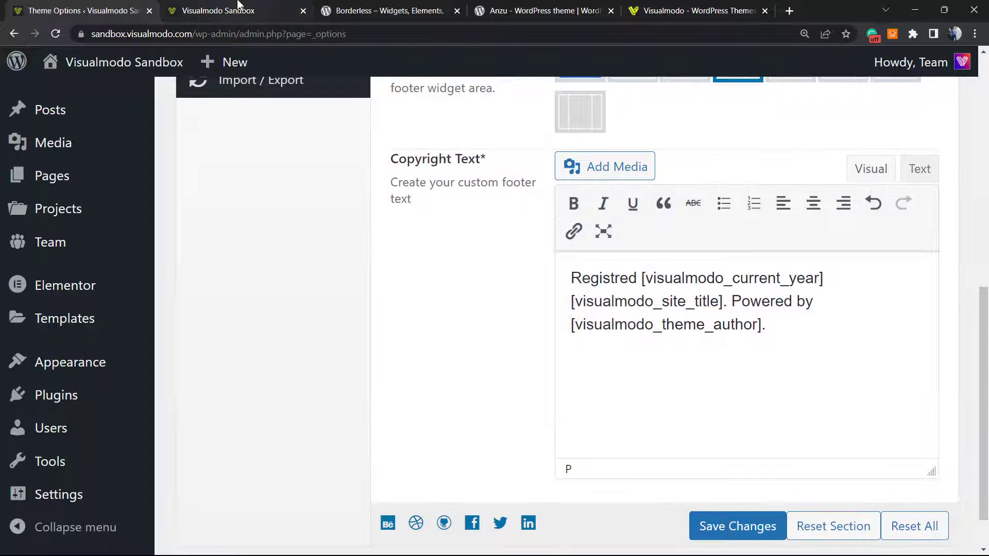
- Reload the live site to check the footer line without the copyright shortcode
click(218, 10)
key(F5)
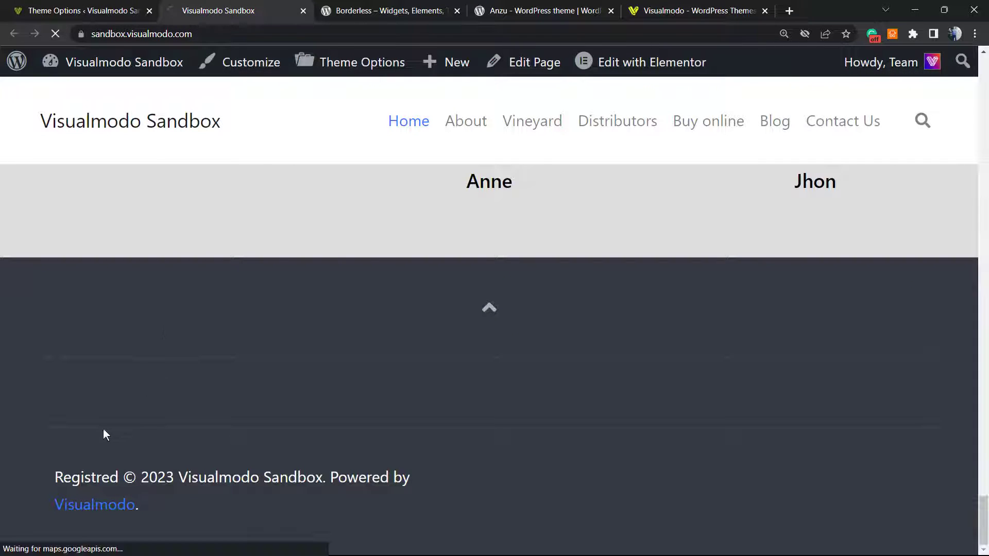
mouse_move(123, 476)
mouse_down()
mouse_move(131, 477)
mouse_move(118, 473)
mouse_up()
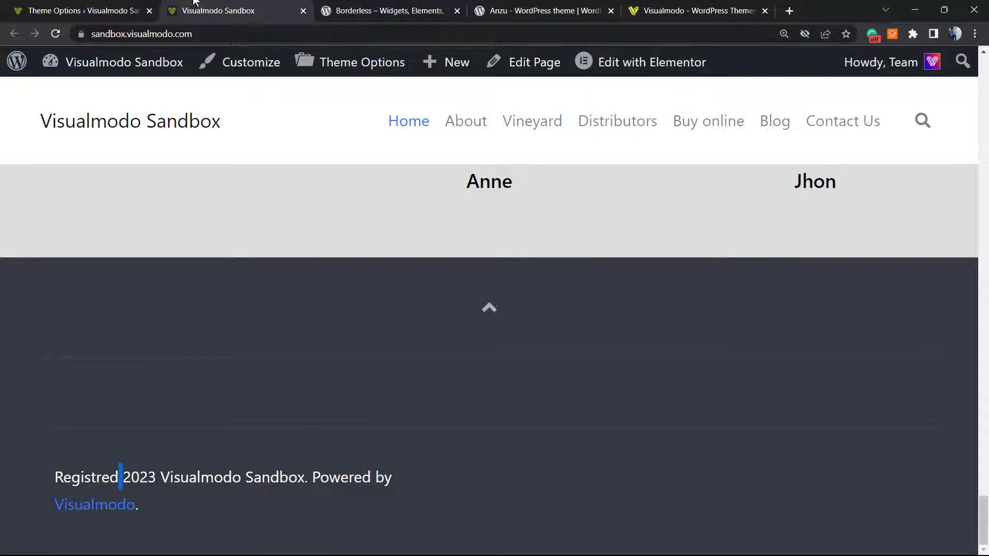
- Insert the copied [visualmodo_copyright] shortcode followed by a space before "Registred" in the footer copyright text and save the theme options
click(103, 10)
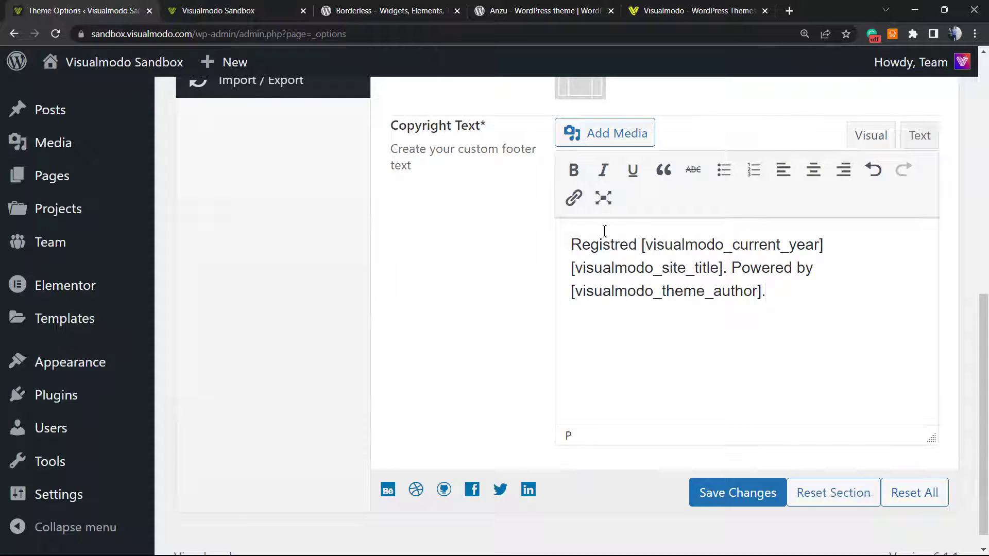
click(560, 245)
key(ctrl+v)
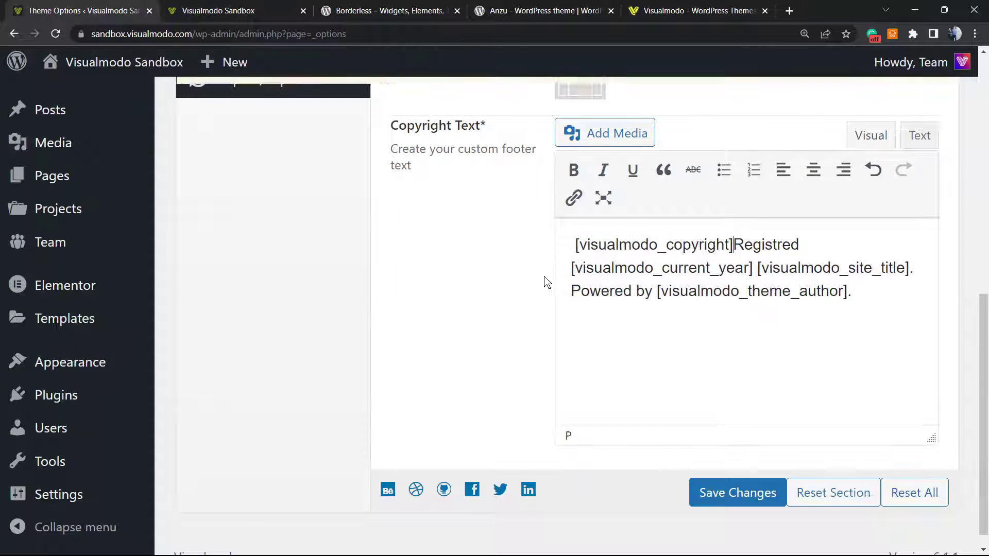
click(729, 492)
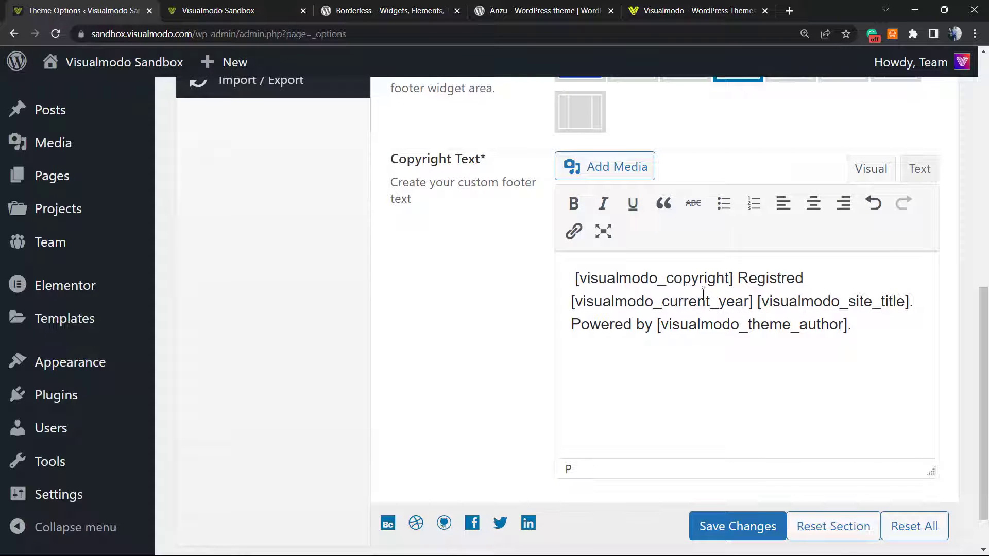
- Reload the live site to check the new order of the copyright symbol, "Registred" and the year in the footer
click(218, 10)
key(F5)
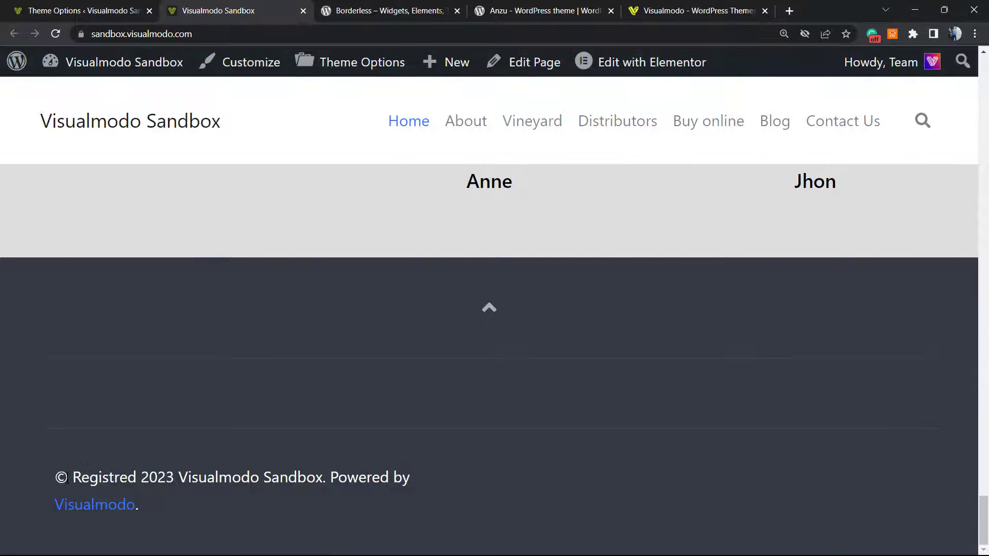
drag(72, 477, 178, 476)
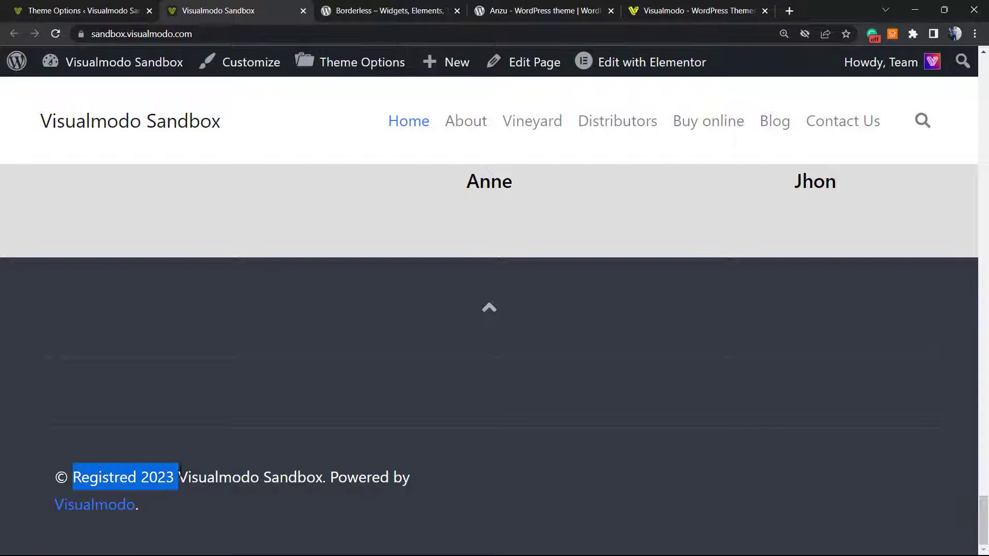
click(214, 477)
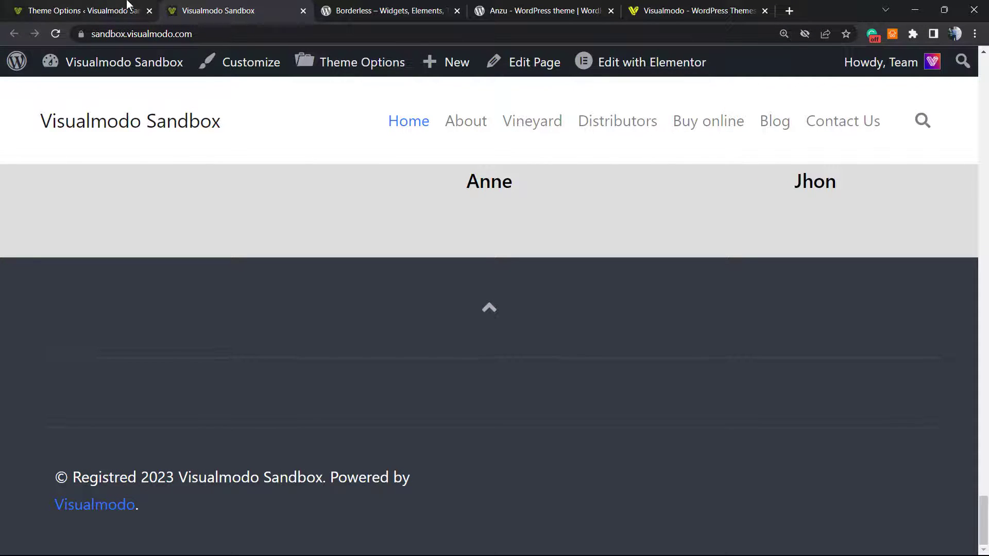
- Remove the leading space before the [visualmodo_copyright] shortcode in the footer copyright text
click(82, 10)
scroll(382, 327, up, 1)
scroll(203, 370, down, 2)
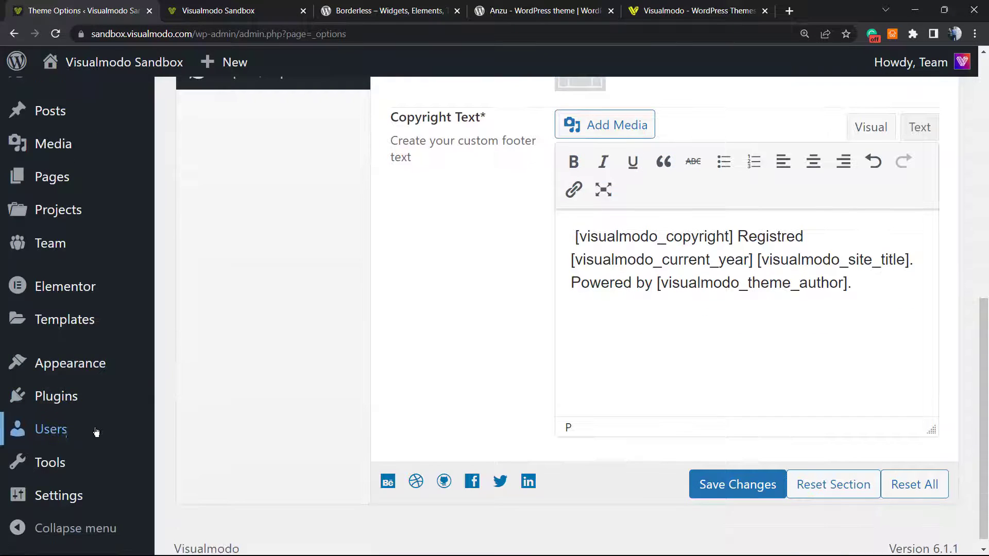
mouse_move(73, 504)
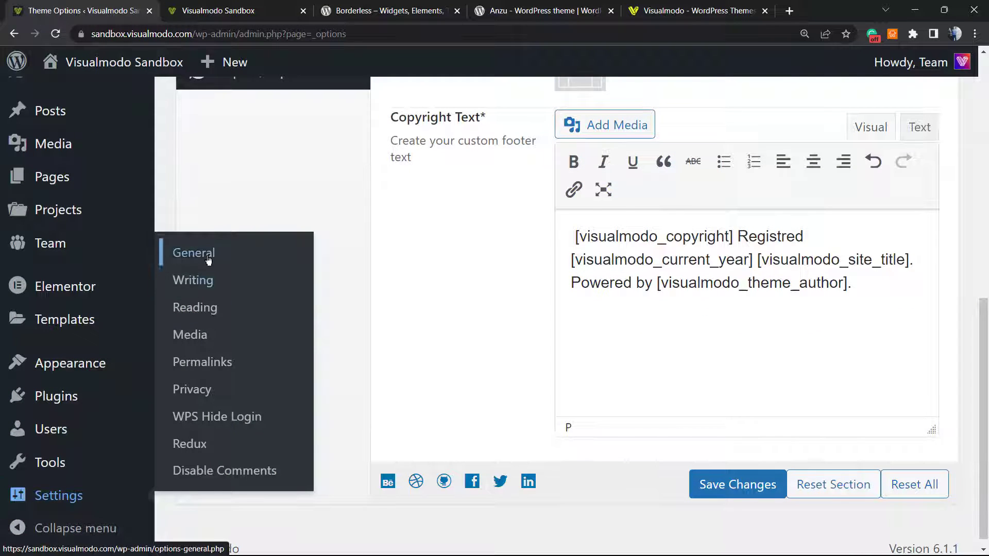
scroll(373, 392, up, 2)
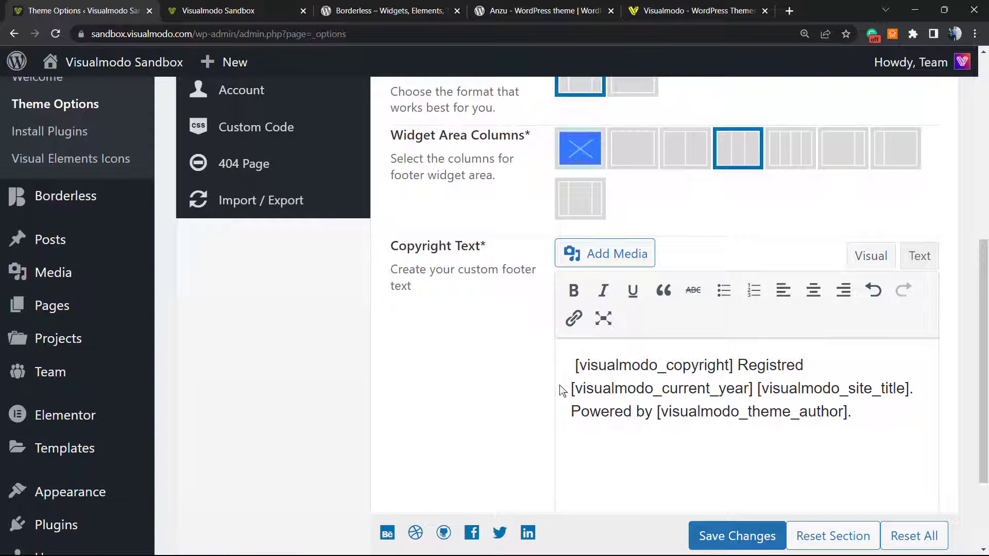
click(559, 366)
key(Delete)
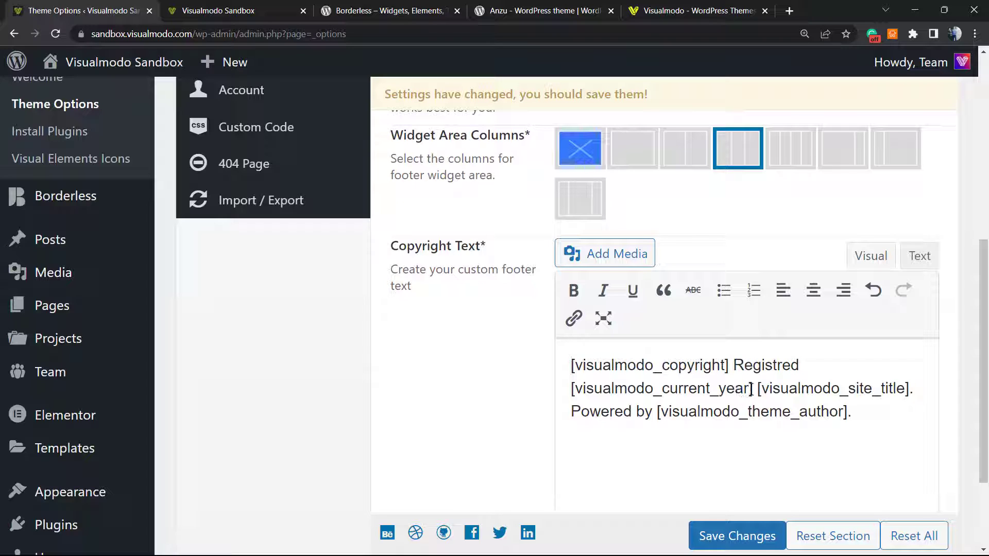
- Examine the [visualmodo_current_year] shortcode in the footer copyright text
drag(756, 390, 554, 385)
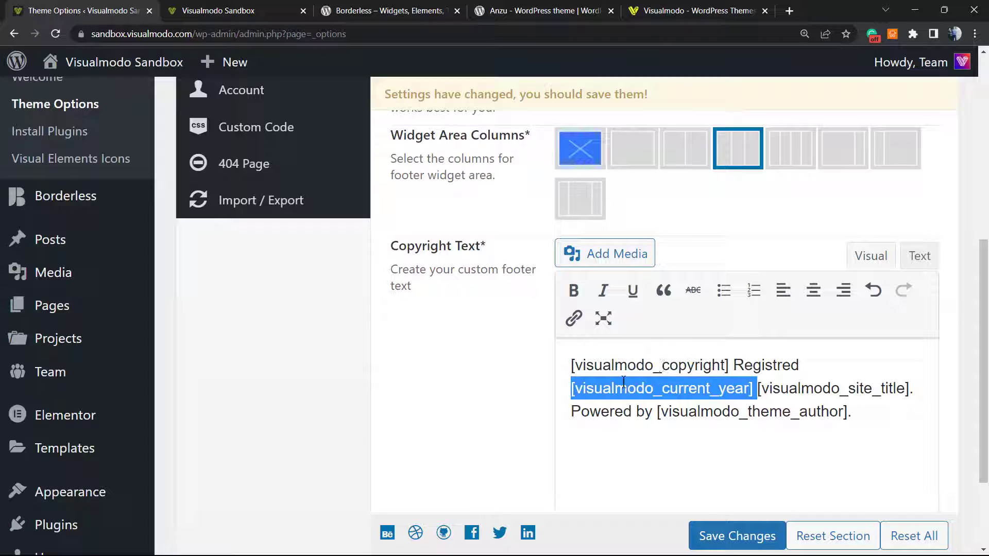
click(602, 389)
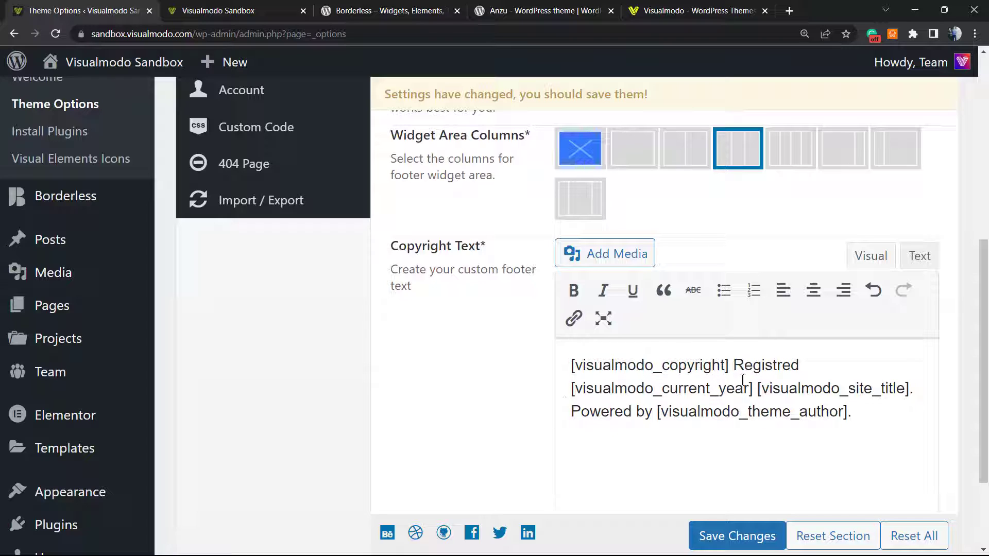
drag(755, 387, 559, 388)
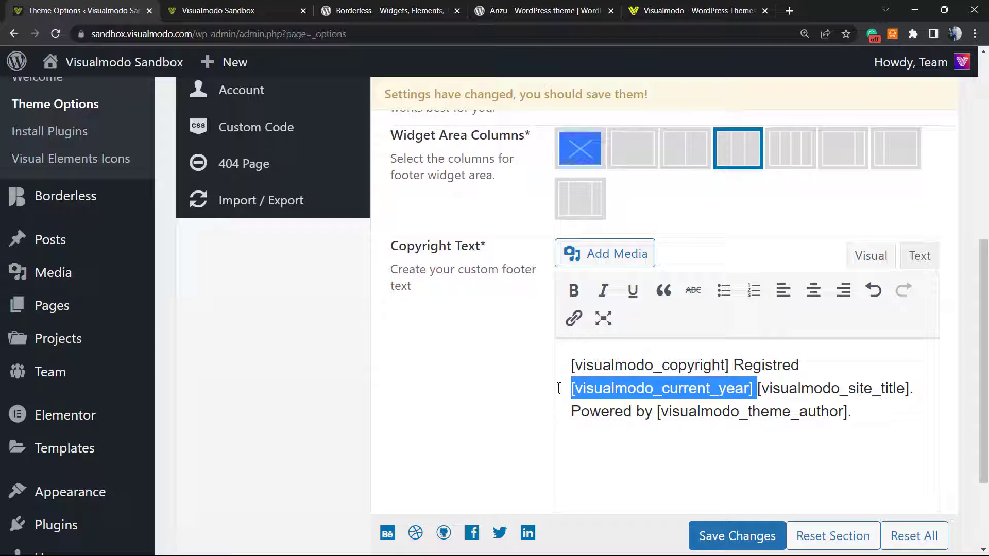
click(603, 389)
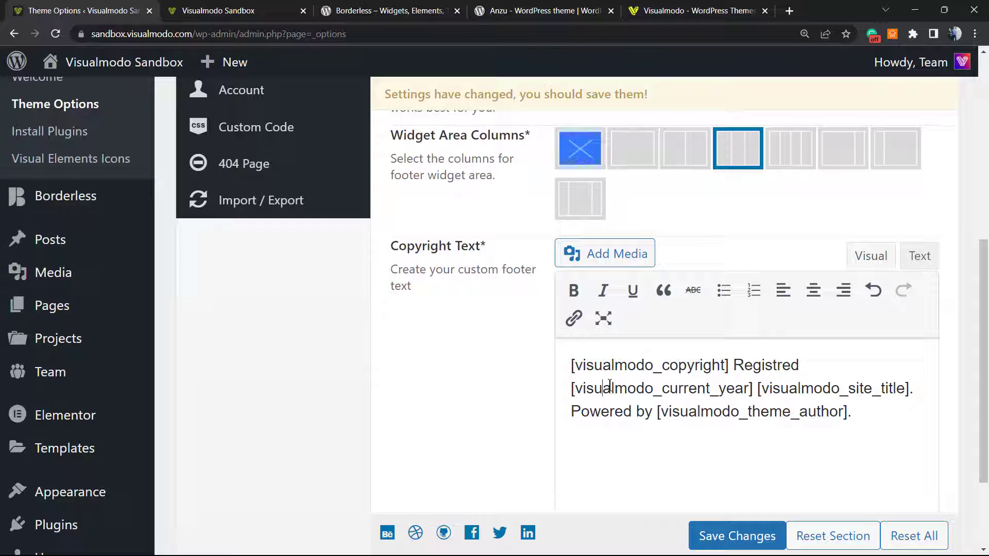
scroll(751, 358, up, 3)
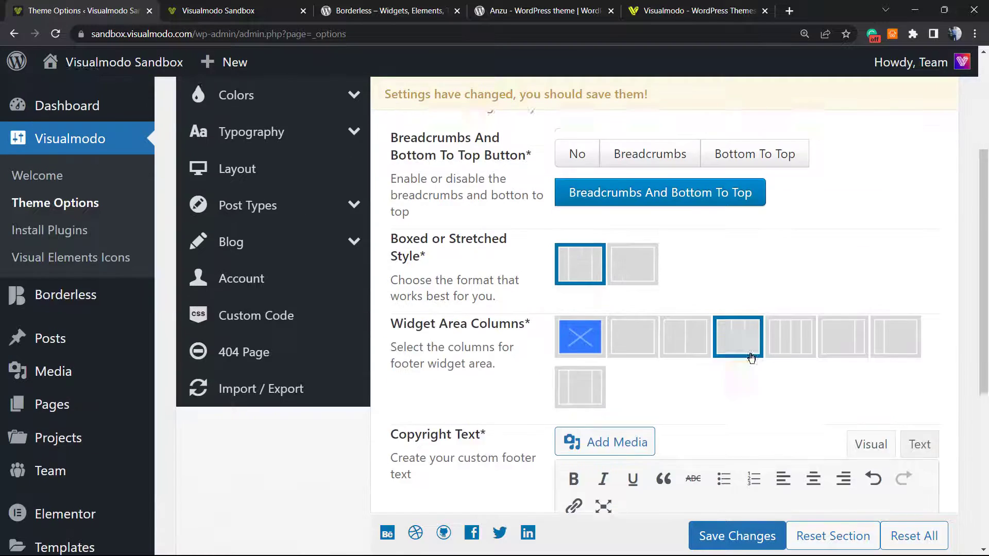
scroll(751, 358, down, 3)
drag(760, 388, 562, 385)
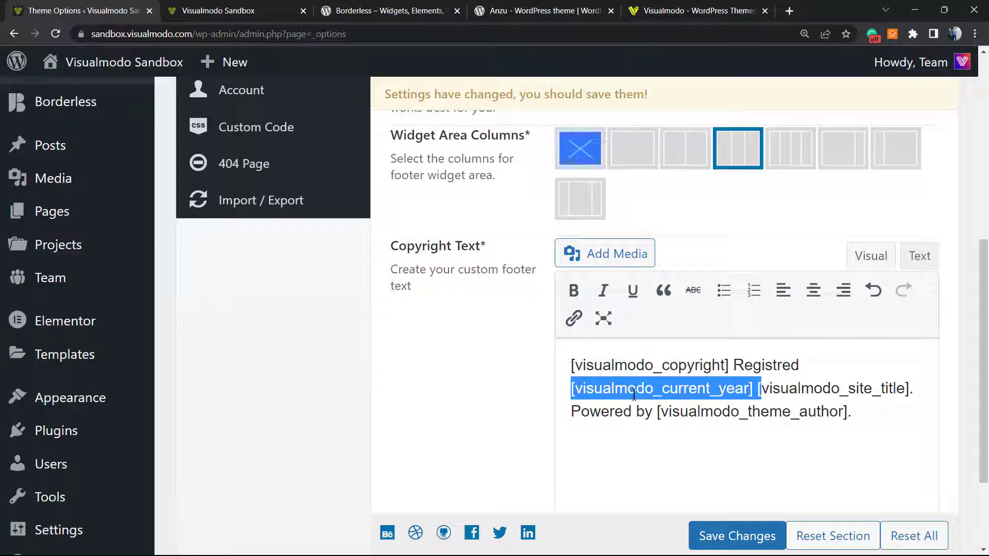
click(637, 392)
double_click(664, 389)
click(726, 389)
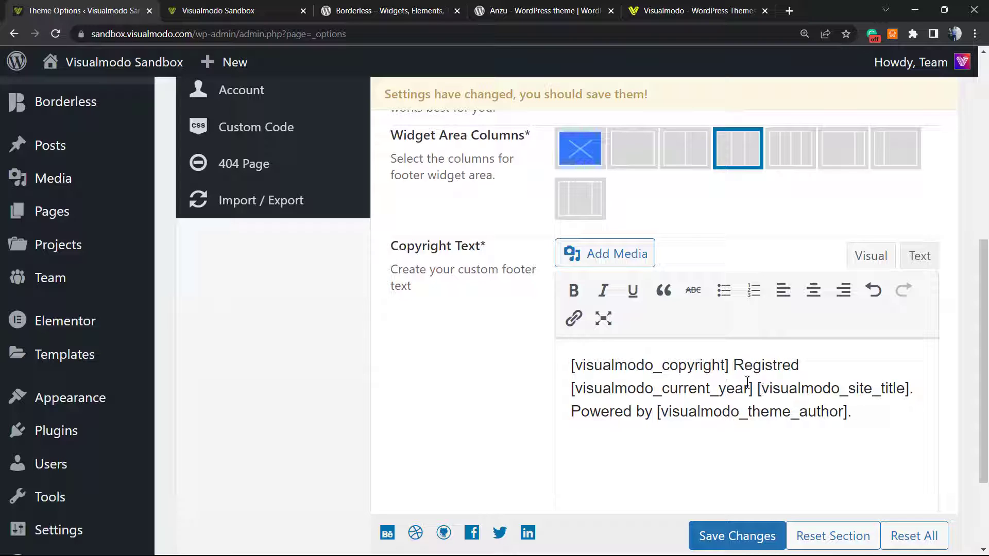
- Compare the year, site title and theme author shortcodes in the copyright text with the live site's footer line
click(221, 10)
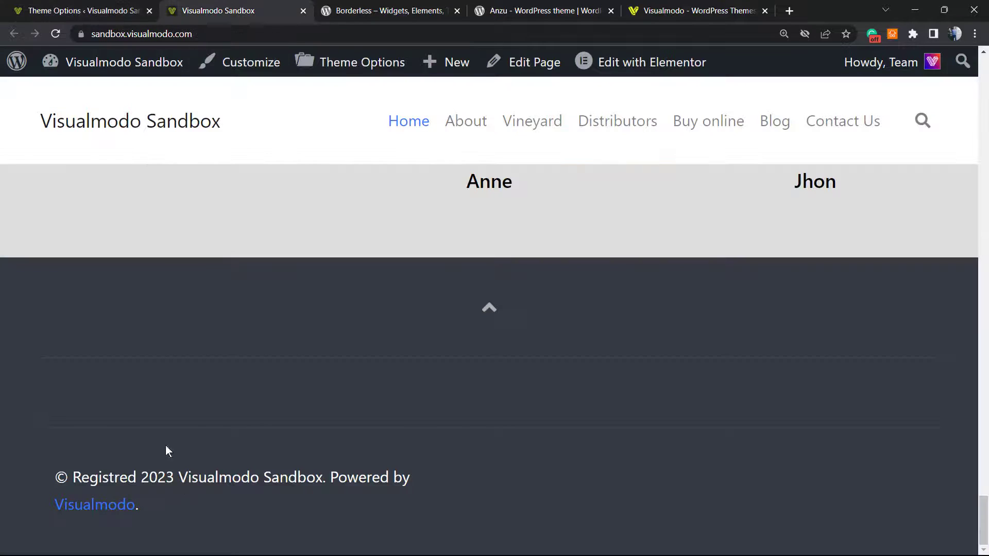
double_click(153, 476)
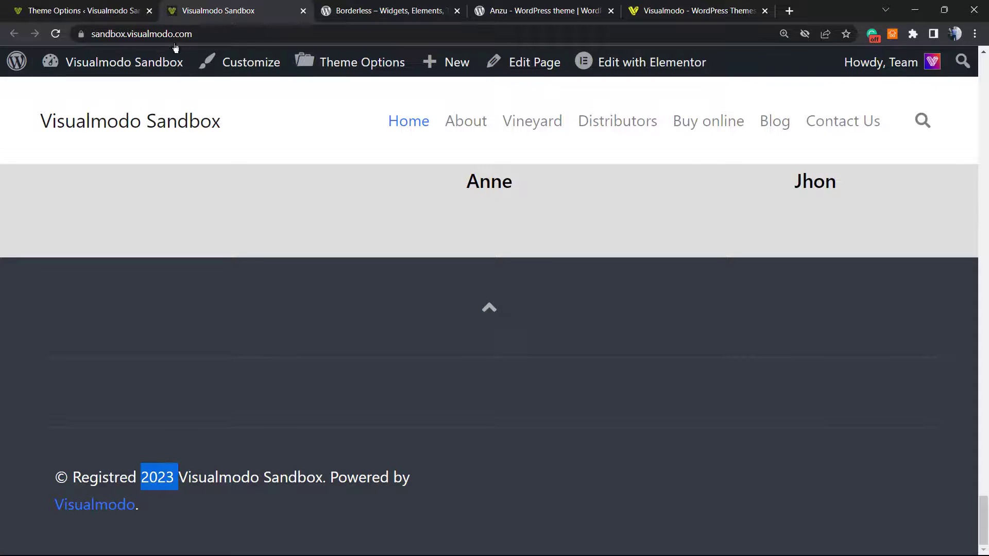
click(123, 11)
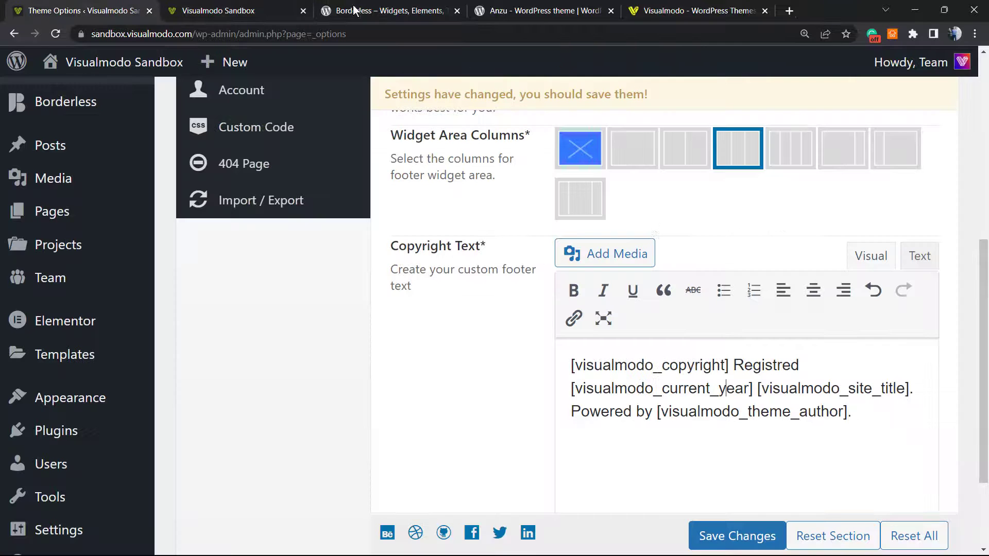
triple_click(761, 386)
click(761, 386)
drag(877, 414, 769, 415)
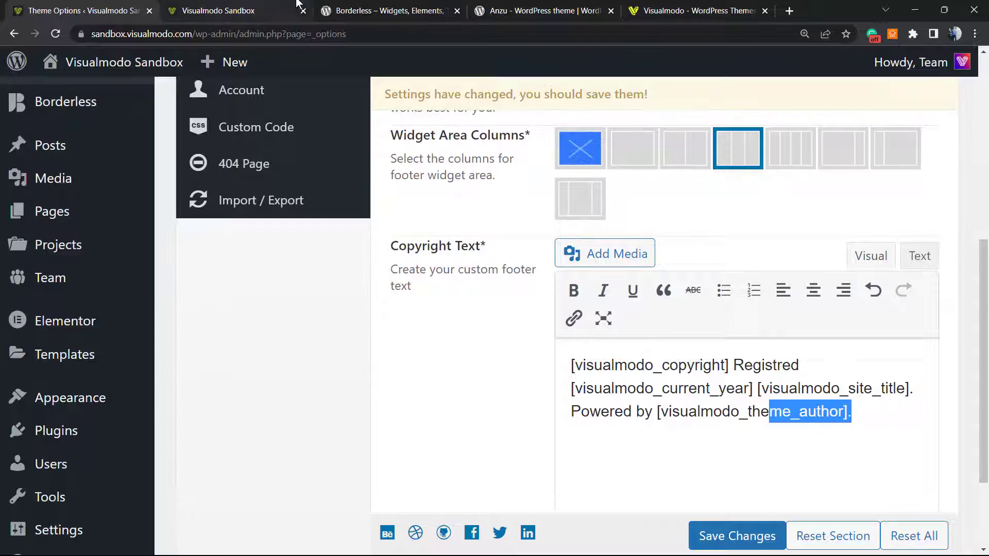
key(ctrl+Tab)
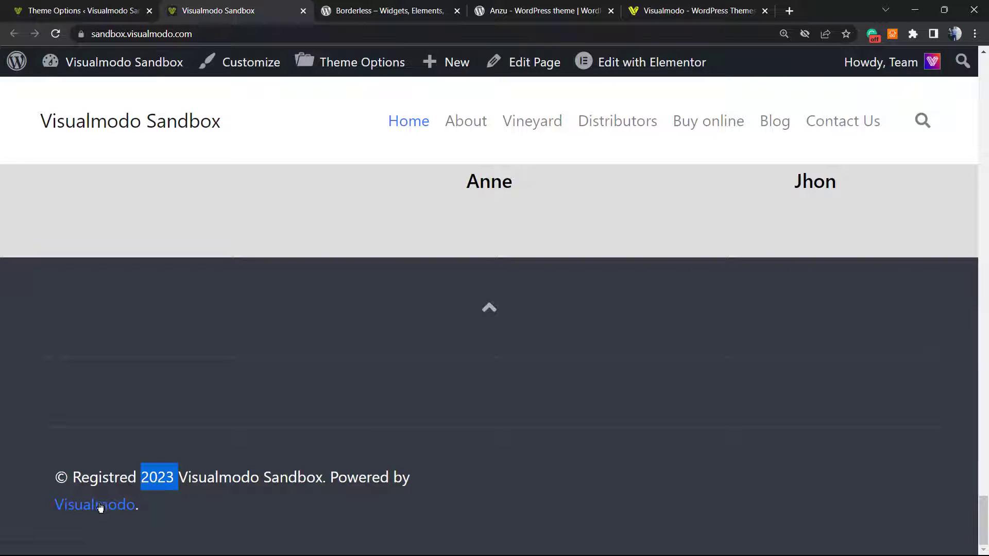
click(123, 10)
drag(852, 412, 653, 411)
click(678, 407)
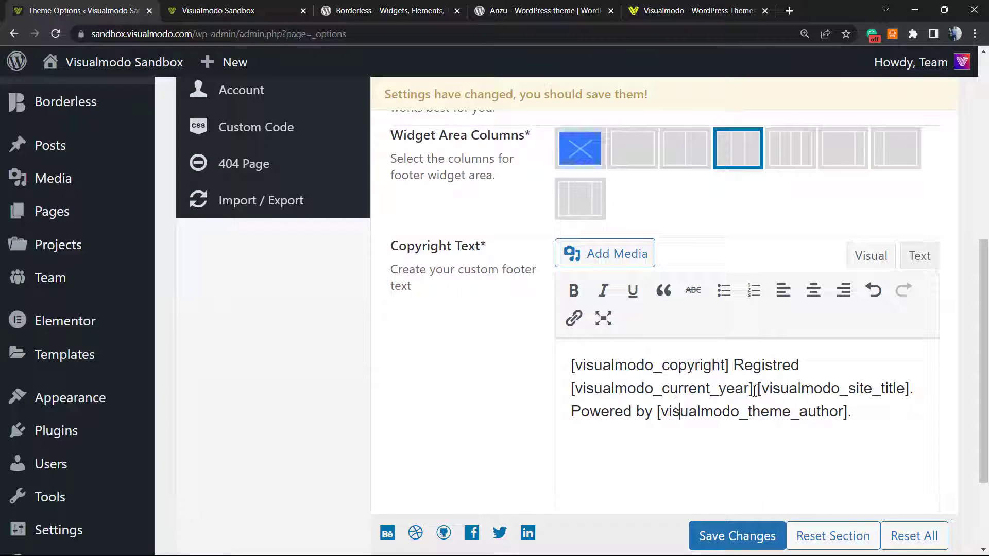
- Highlight the [visualmodo_current_year] shortcode, and look over the live home page from its footer up to the header
drag(757, 389, 554, 386)
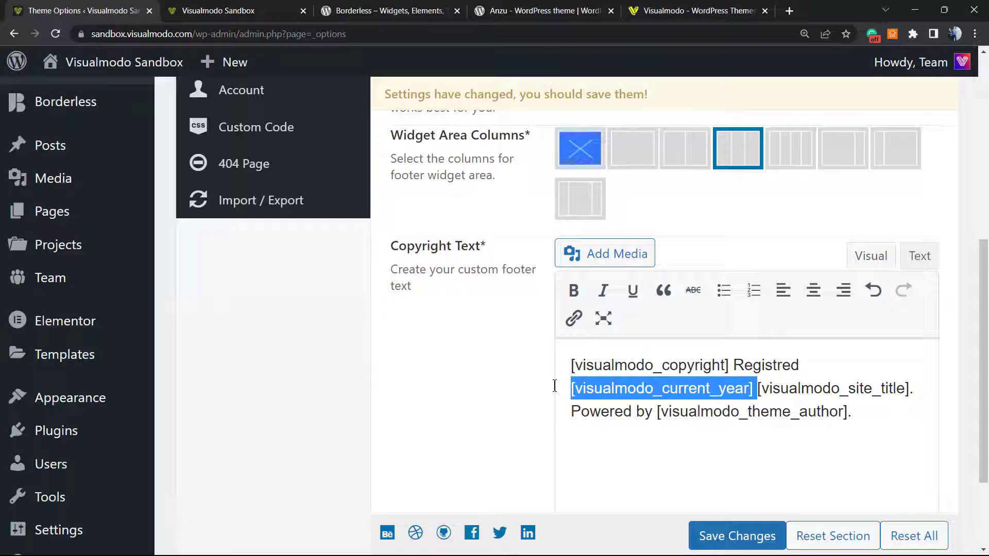
click(287, 8)
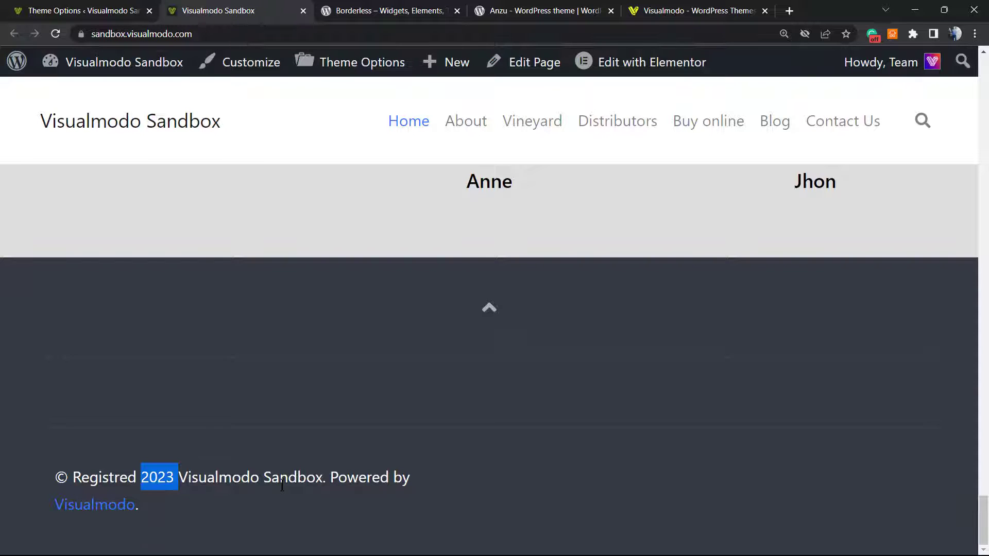
scroll(282, 485, up, 4)
scroll(371, 455, down, 4)
scroll(411, 419, up, 4)
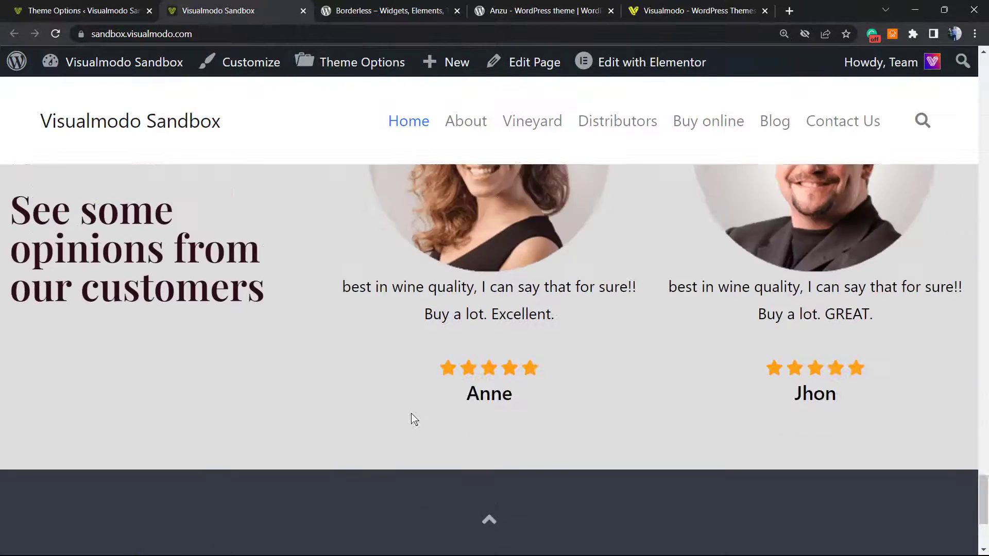
scroll(411, 418, up, 20)
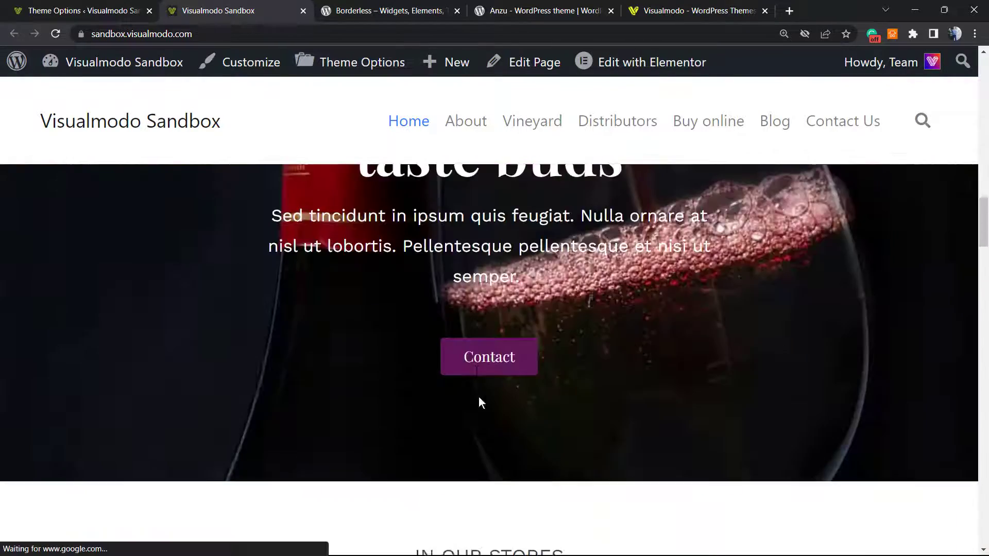
scroll(479, 403, down, 5)
scroll(479, 403, up, 10)
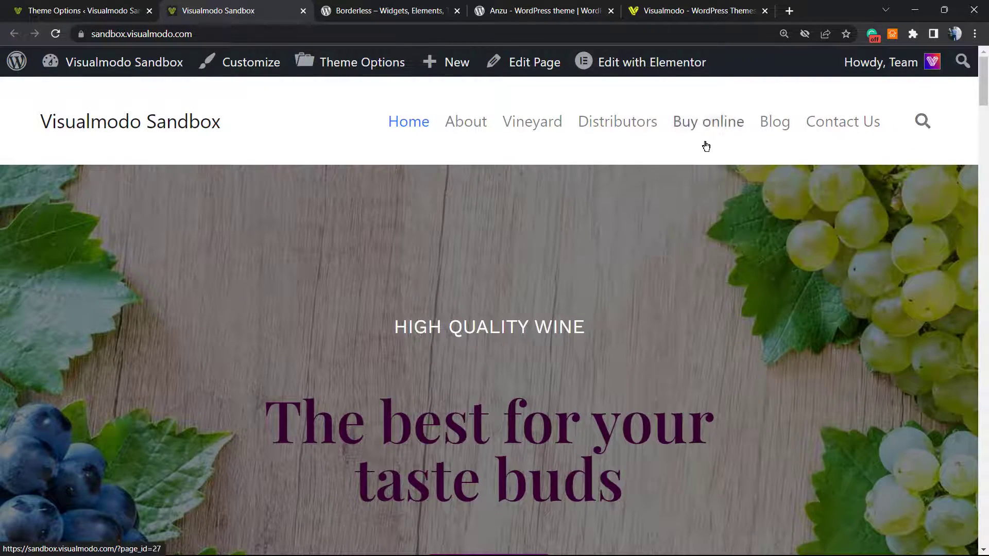
click(129, 11)
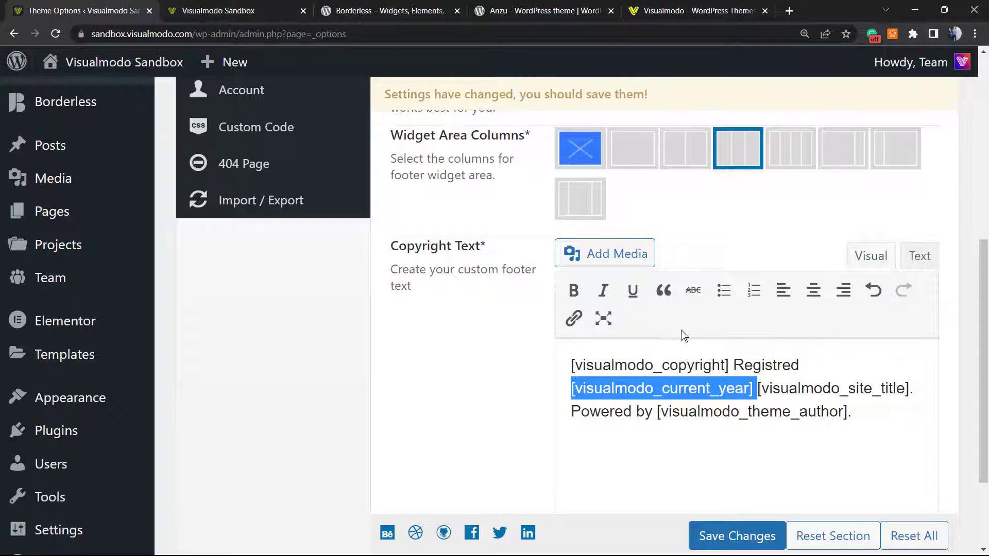
- Highlight the [visualmodo_current_year] and [visualmodo_theme_author] shortcodes in the footer copyright text
click(595, 387)
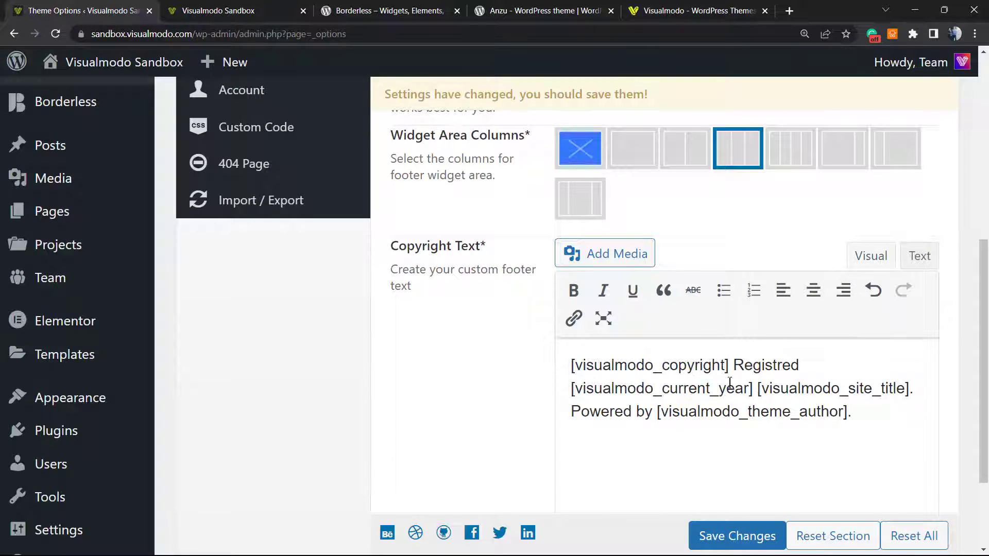
drag(748, 389, 552, 391)
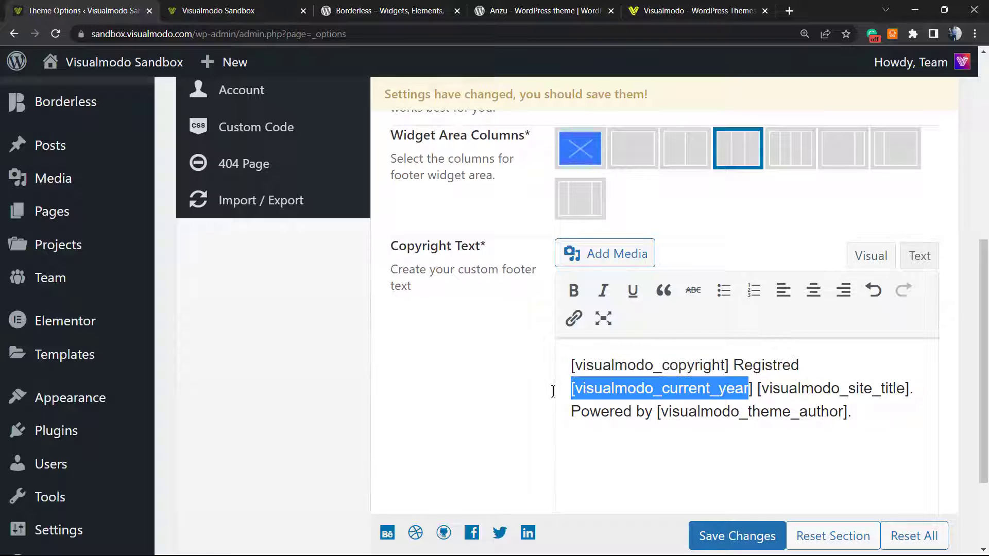
click(720, 392)
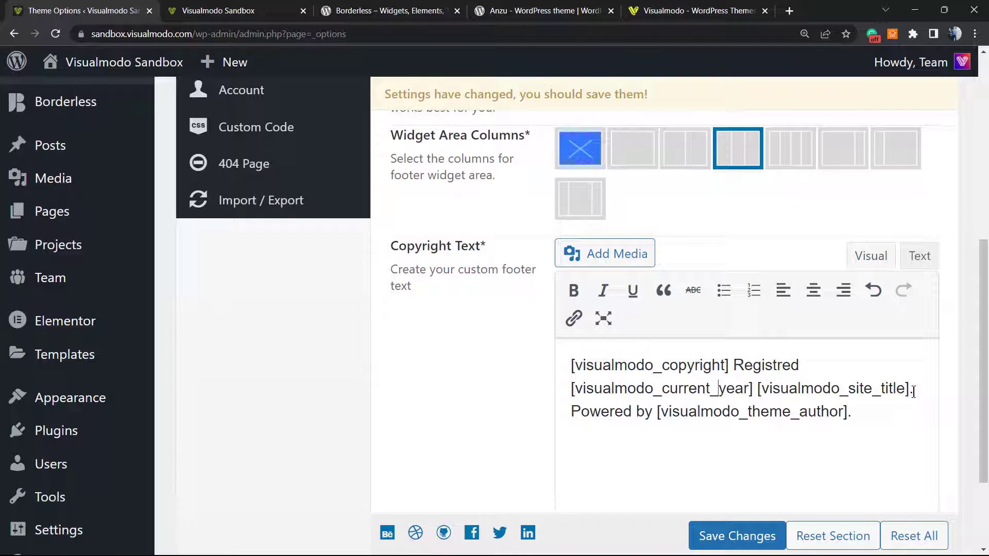
drag(669, 419, 863, 426)
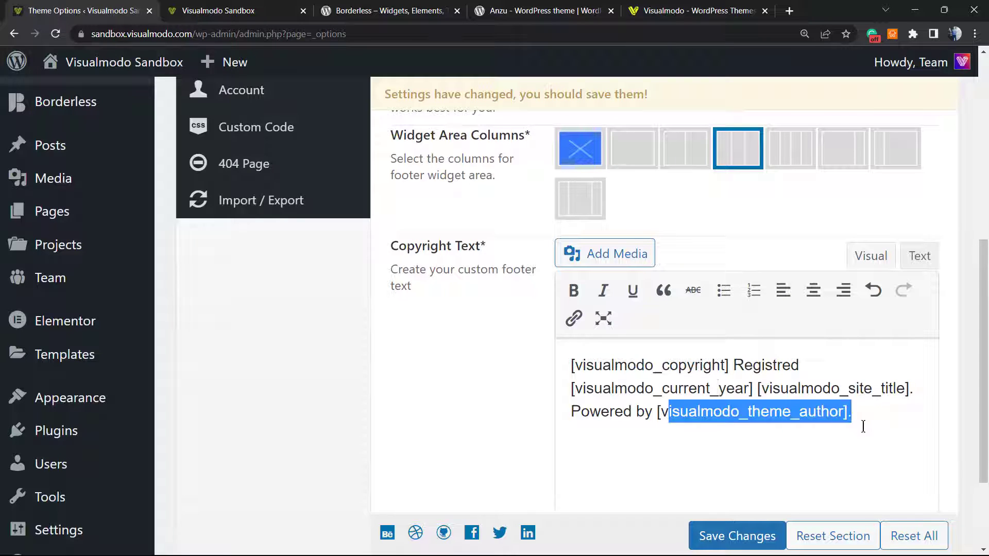
click(869, 427)
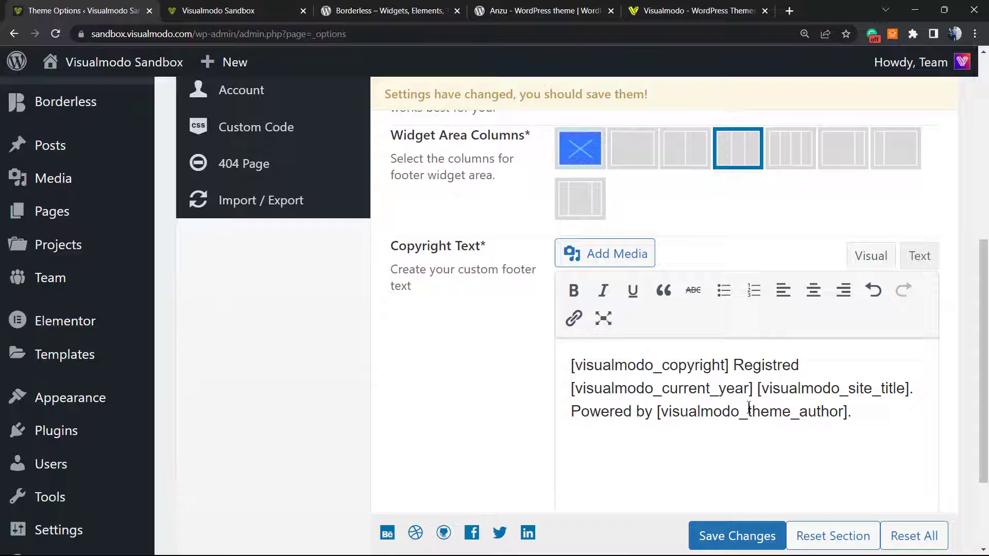
- Move the [visualmodo_site_title] shortcode to the very start of the footer copyright text, without a leading space
drag(754, 389, 929, 392)
key(ctrl+c)
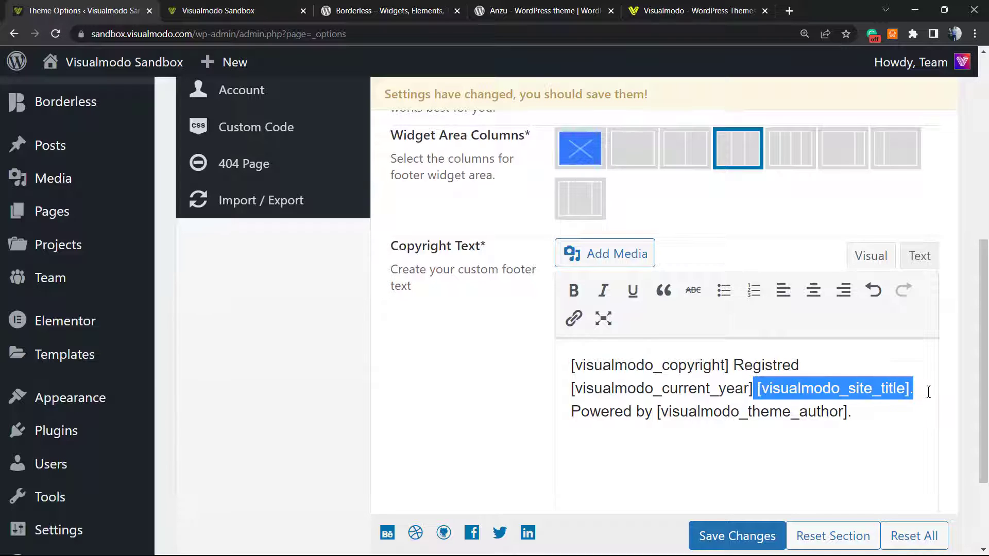
key(BackSpace)
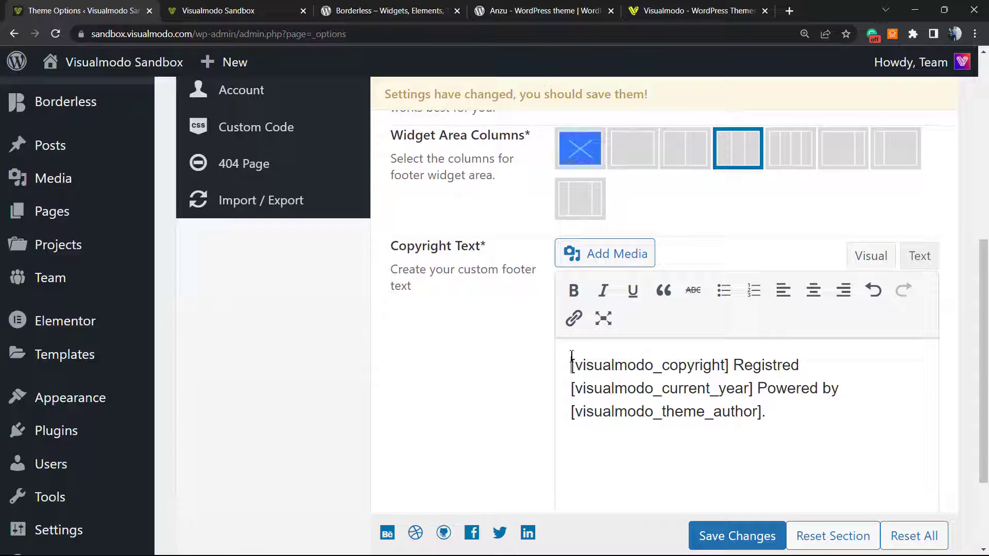
click(572, 361)
key(ctrl+v)
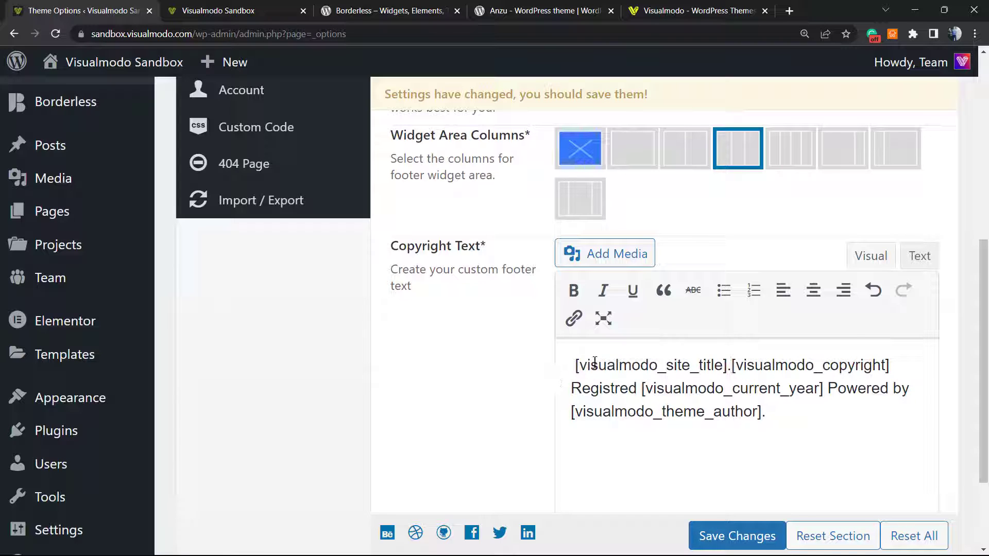
drag(575, 363, 539, 362)
key(BackSpace)
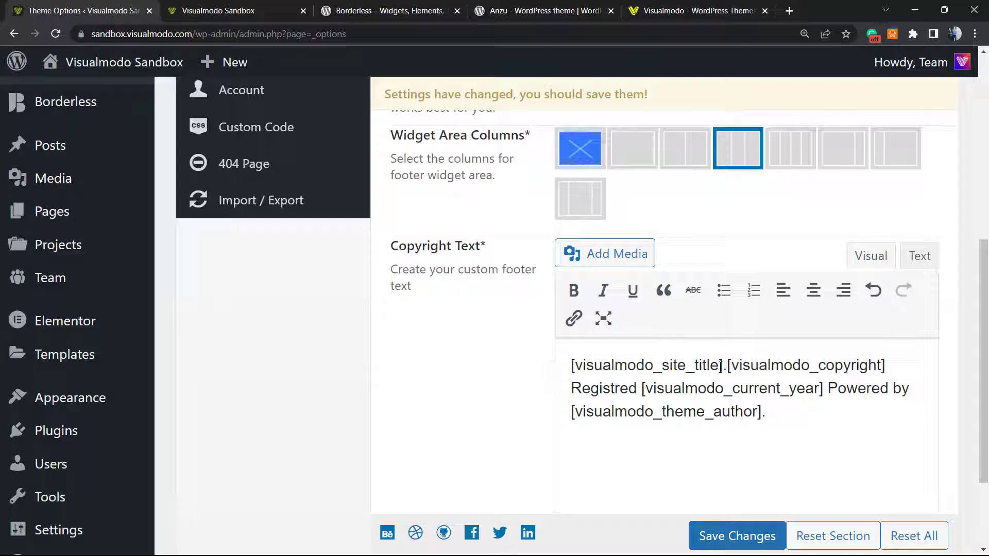
- Replace the period between [visualmodo_site_title] and [visualmodo_copyright] with a space, and save the theme options
click(723, 366)
key(BackSpace)
key(BackSpace)
key(BackSpace)
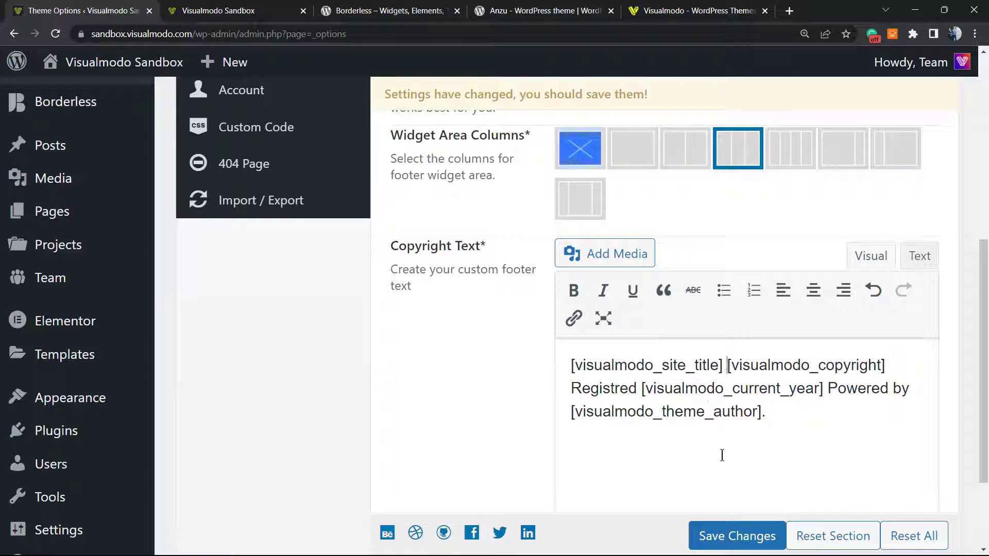
click(737, 536)
- Reload the live home page and check the site title in the footer's copyright line
click(218, 11)
scroll(226, 352, down, 5)
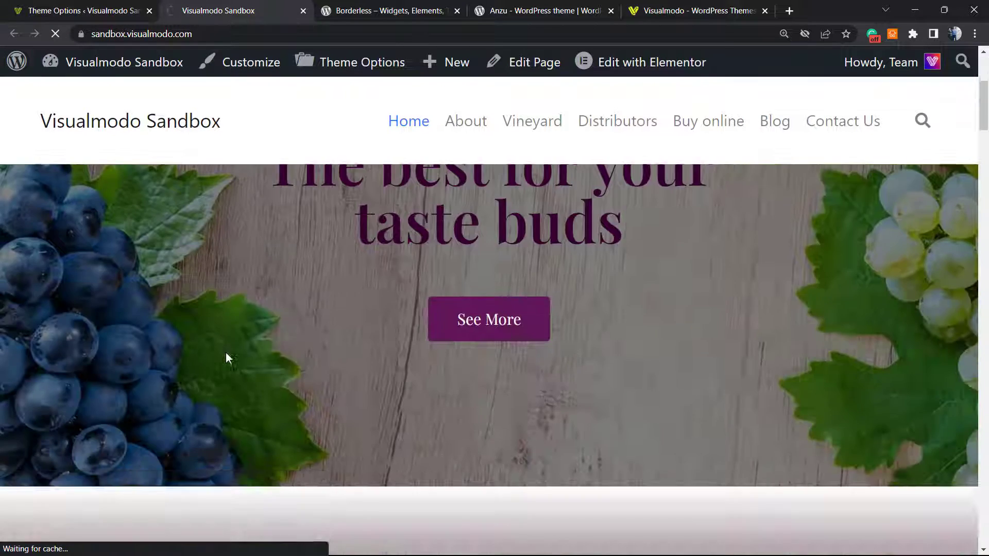
scroll(225, 354, up, 5)
scroll(230, 259, down, 4)
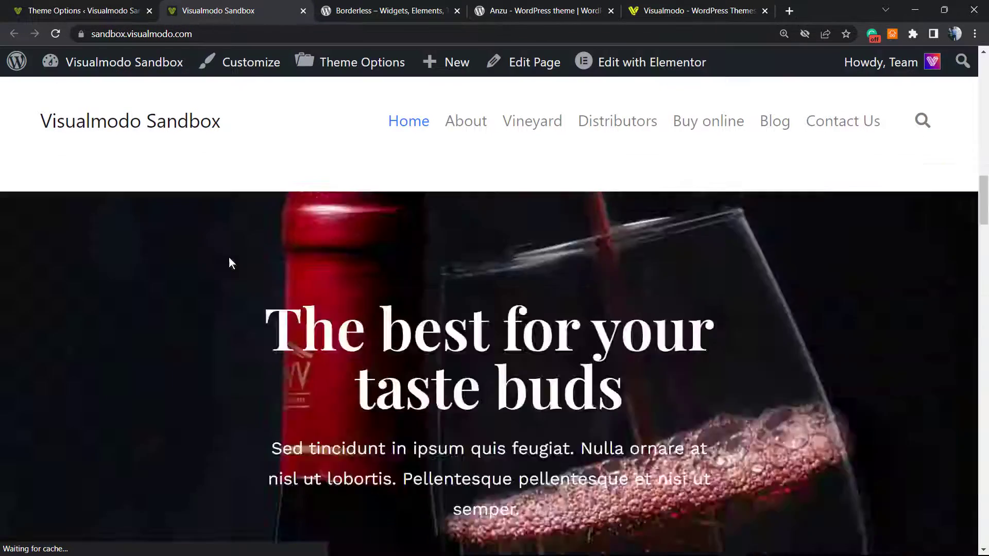
scroll(229, 257, down, 15)
drag(63, 478, 197, 478)
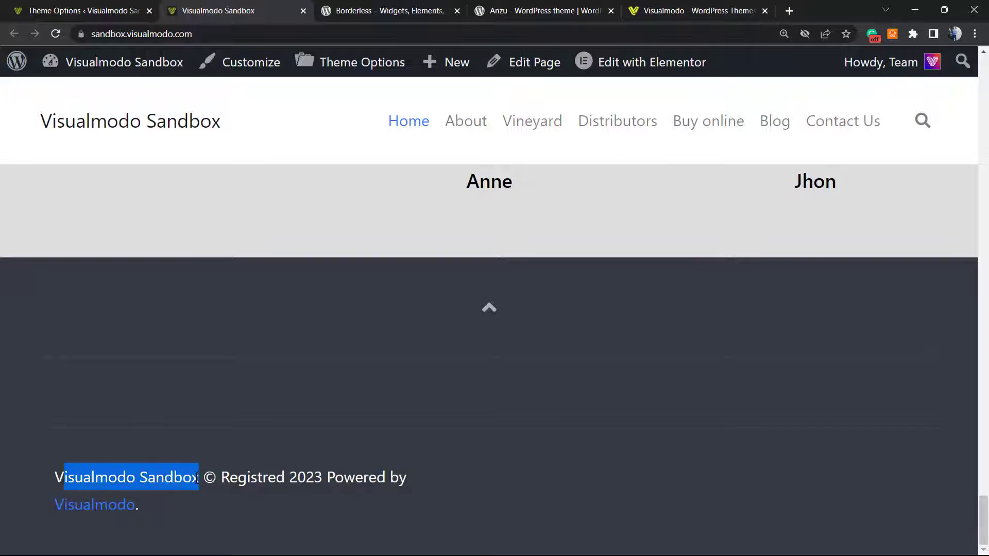
click(66, 466)
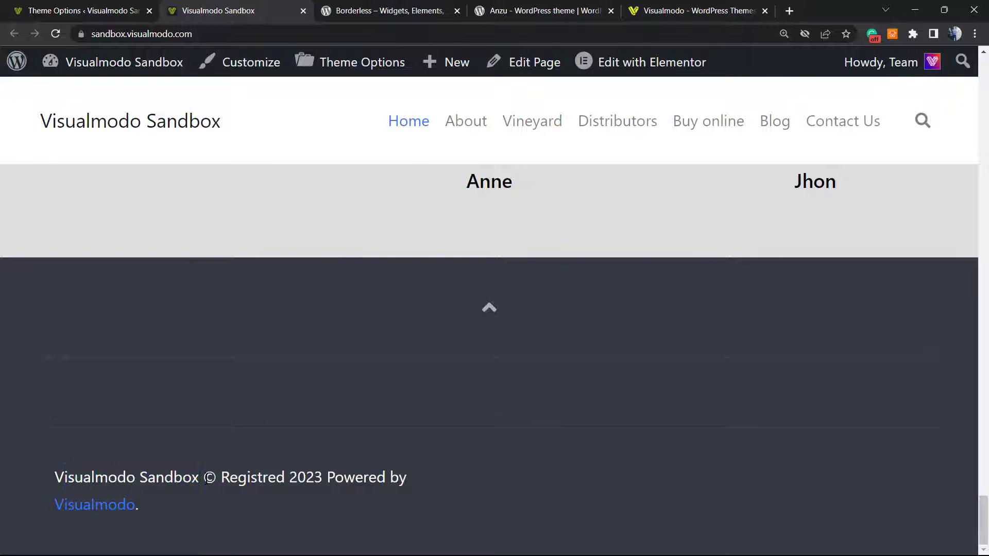
- Examine the copyright symbol, "Registred", the year and the "Powered by" wording in the live footer line
drag(208, 479, 216, 482)
click(215, 482)
double_click(222, 481)
click(316, 474)
double_click(305, 478)
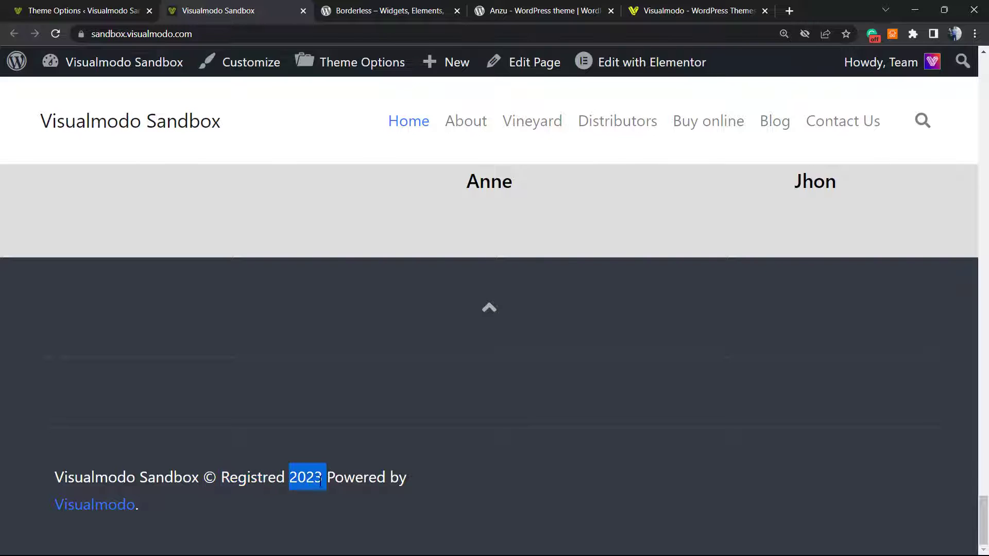
click(330, 479)
drag(328, 479, 368, 482)
drag(433, 493, 433, 493)
click(196, 480)
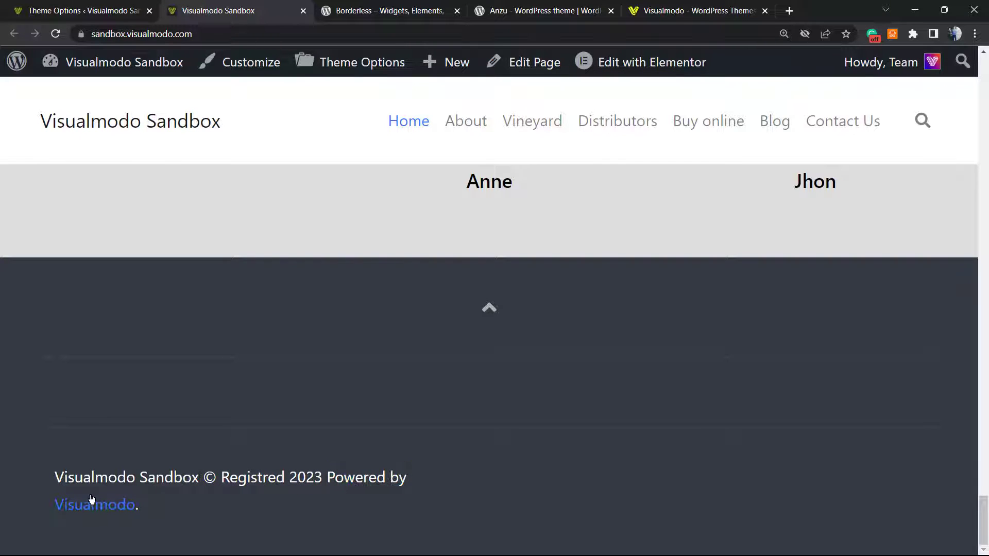
double_click(340, 476)
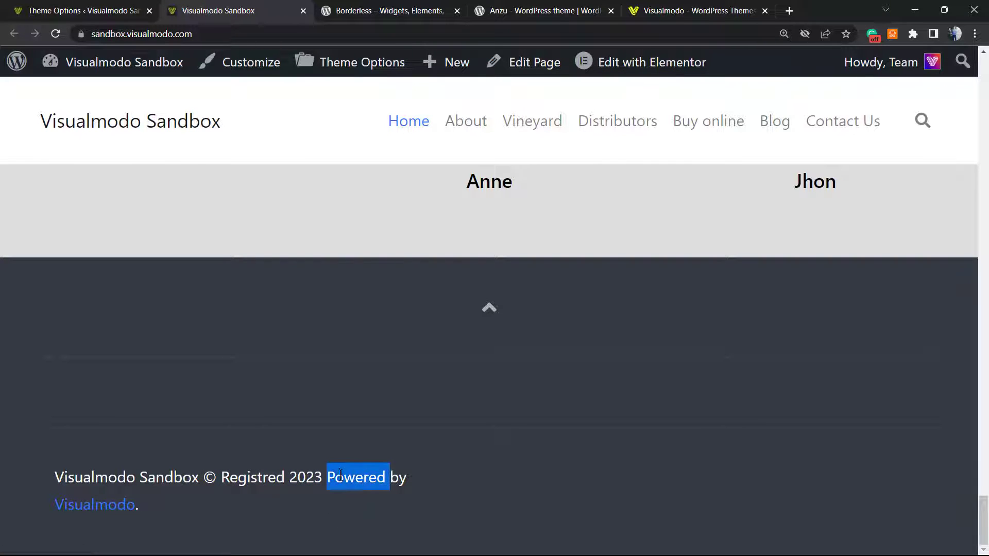
- Replace "Powered" with "Made with love" in the footer copyright text and save the theme options
click(138, 6)
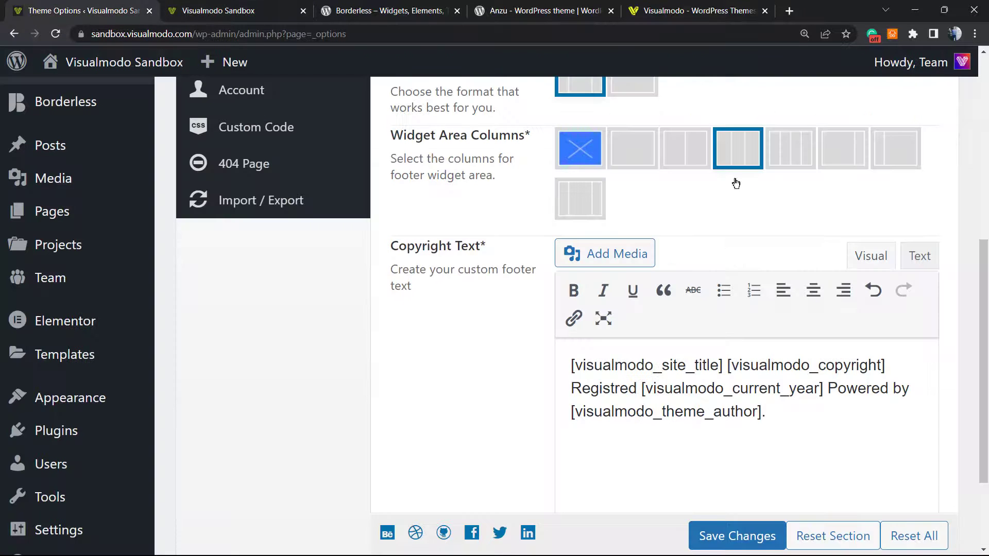
double_click(839, 388)
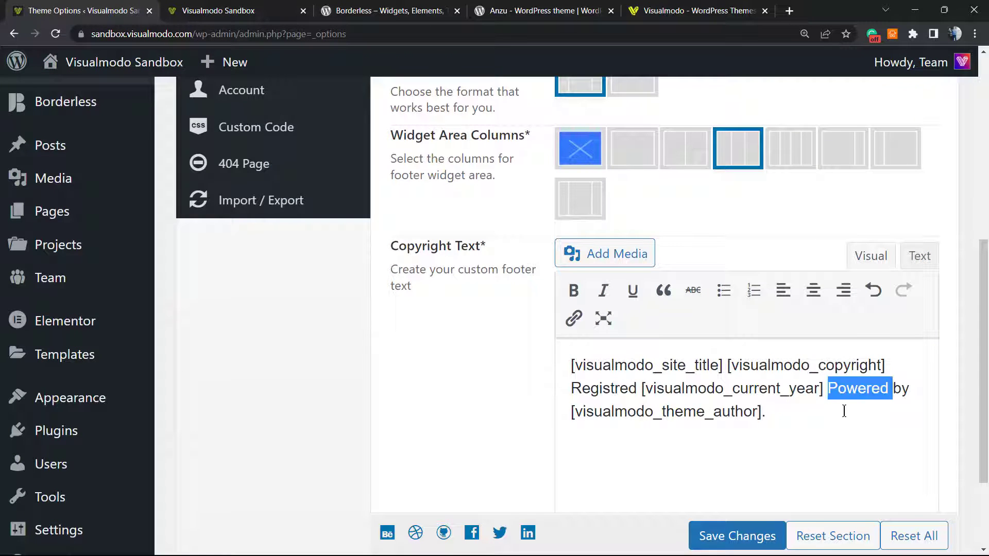
text(Made )
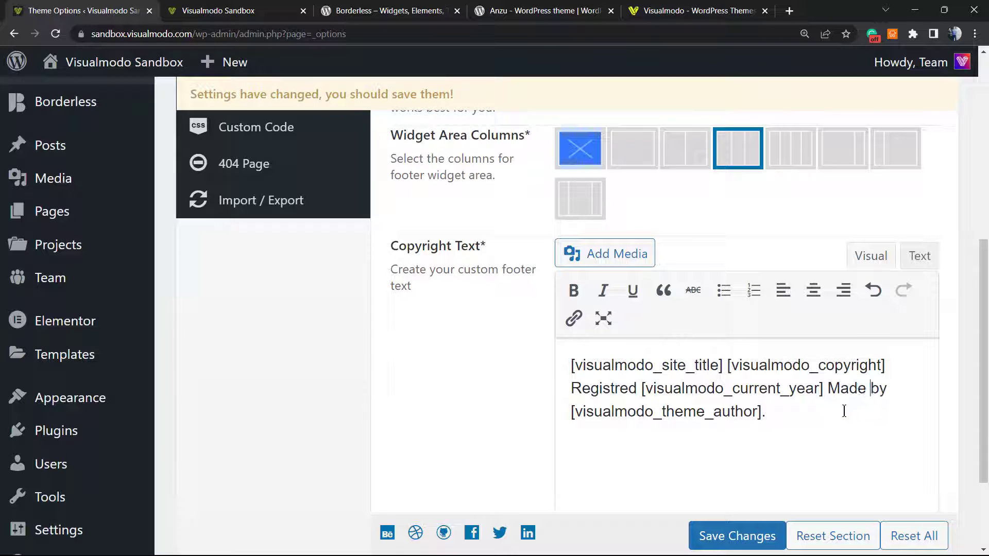
text(with love)
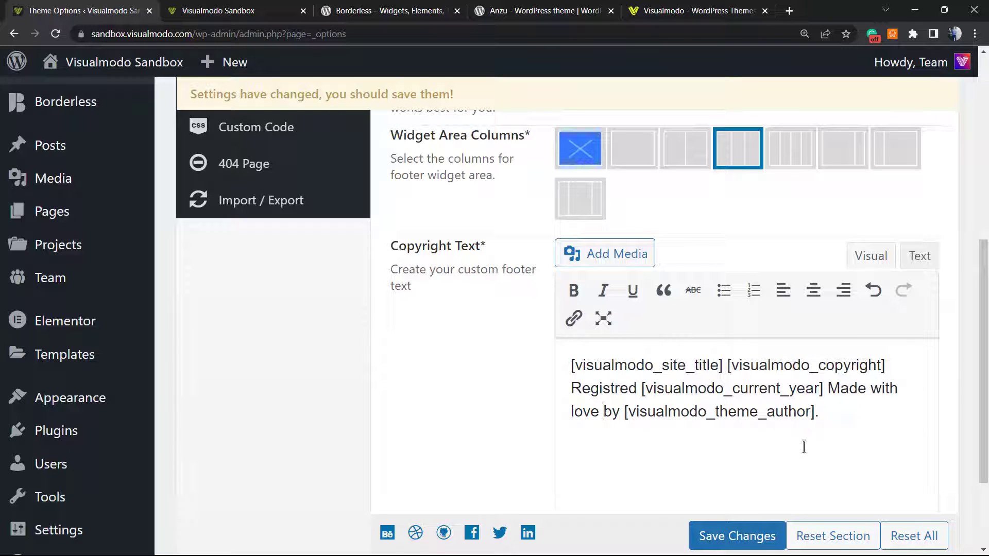
click(731, 536)
- Reload the live home page, check the footer's copyright line at a smaller zoom, and look over the page up to the header
click(218, 10)
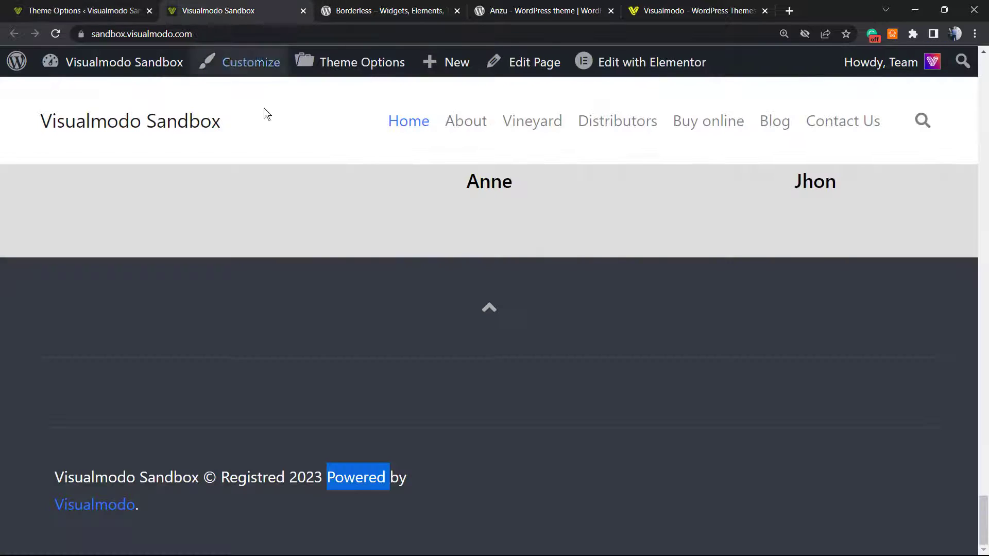
key(F5)
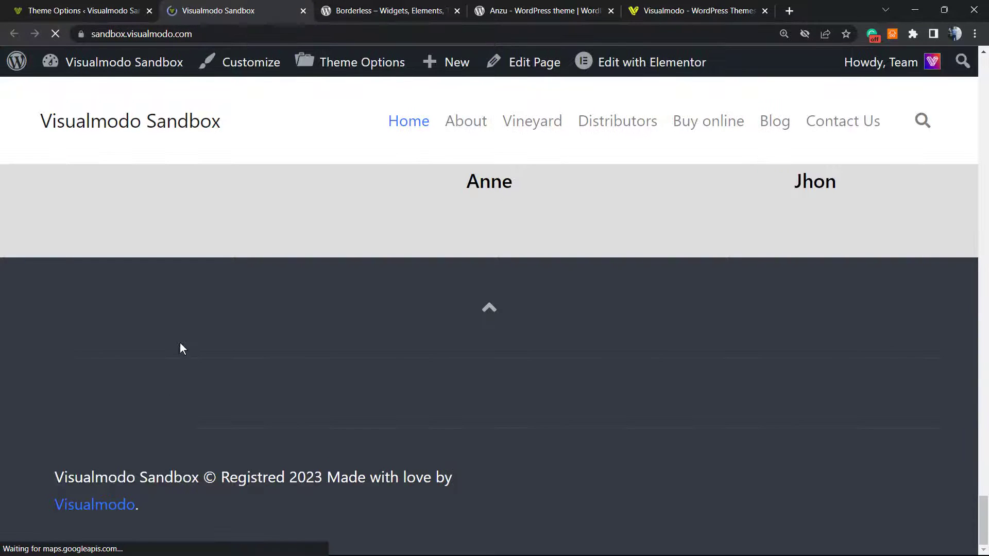
key(ctrl+minus)
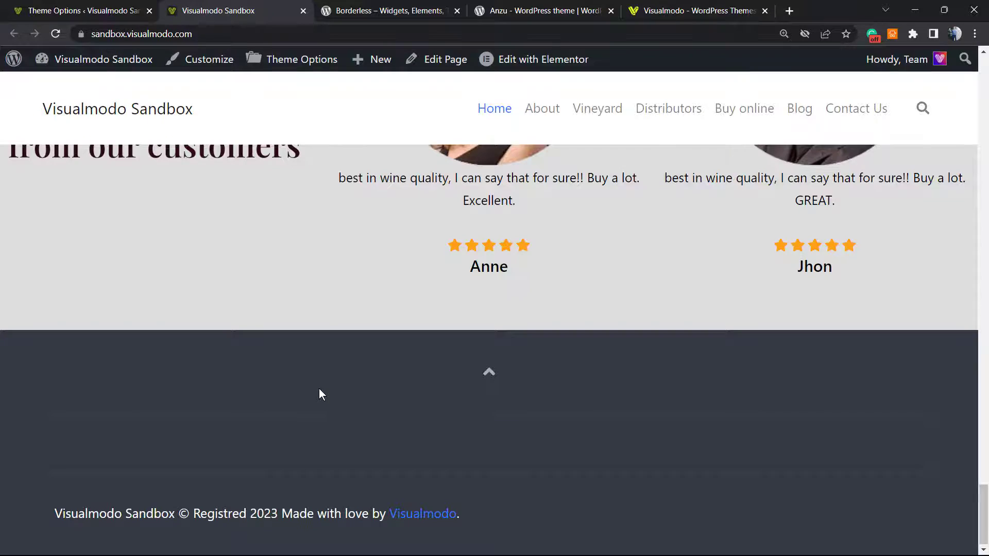
scroll(329, 361, up, 10)
scroll(330, 359, up, 15)
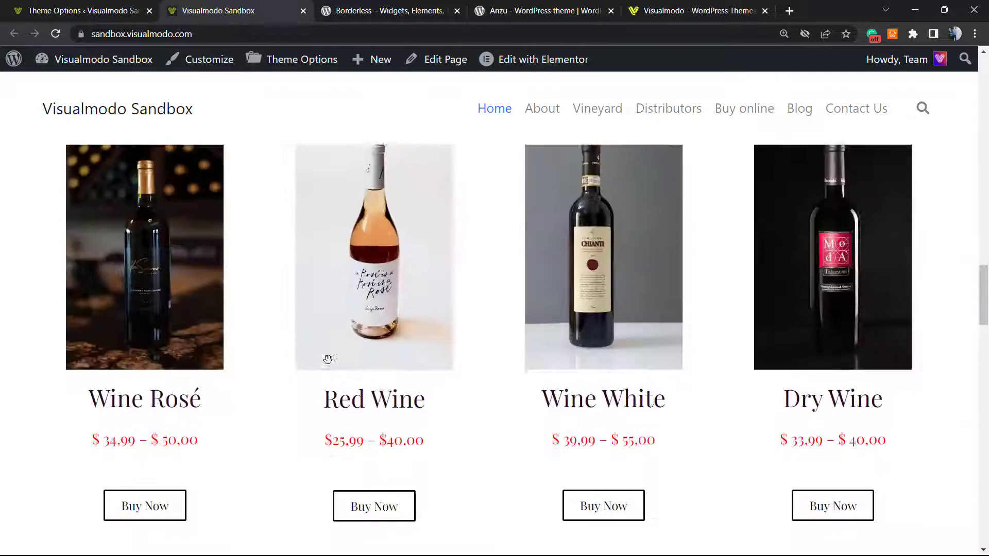
scroll(318, 361, up, 6)
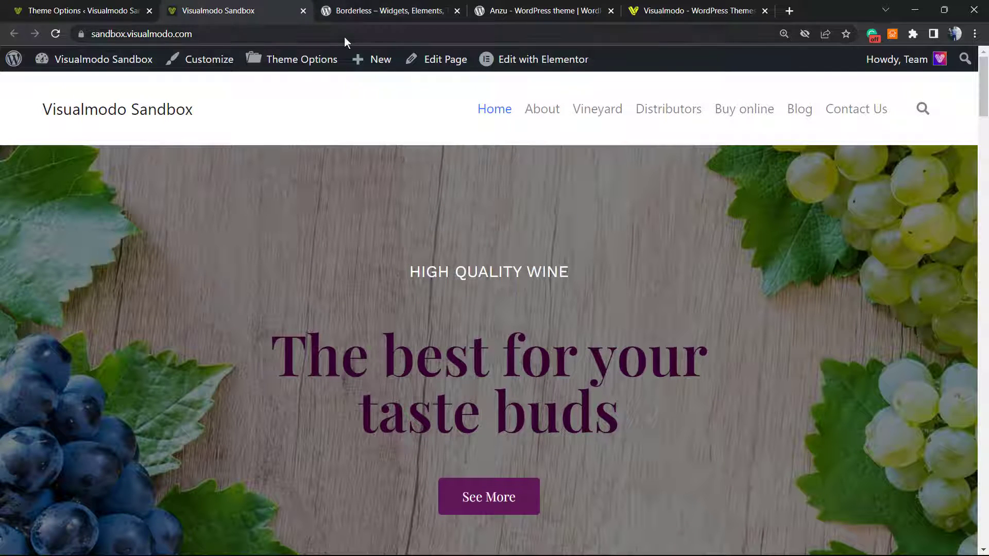
- View the Borderless plugin page on WordPress.org, and look over the live home page's lower sections
click(386, 6)
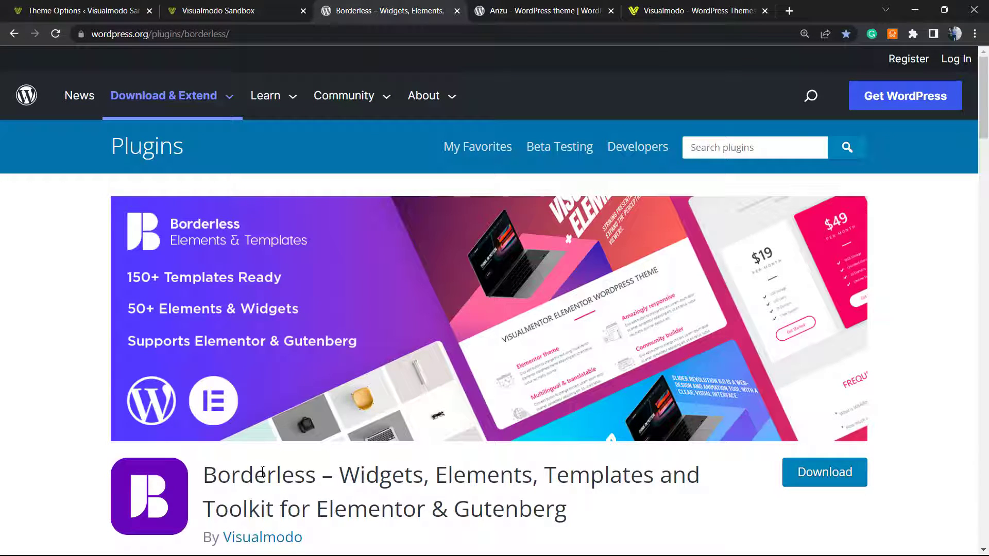
drag(370, 471, 375, 471)
click(464, 467)
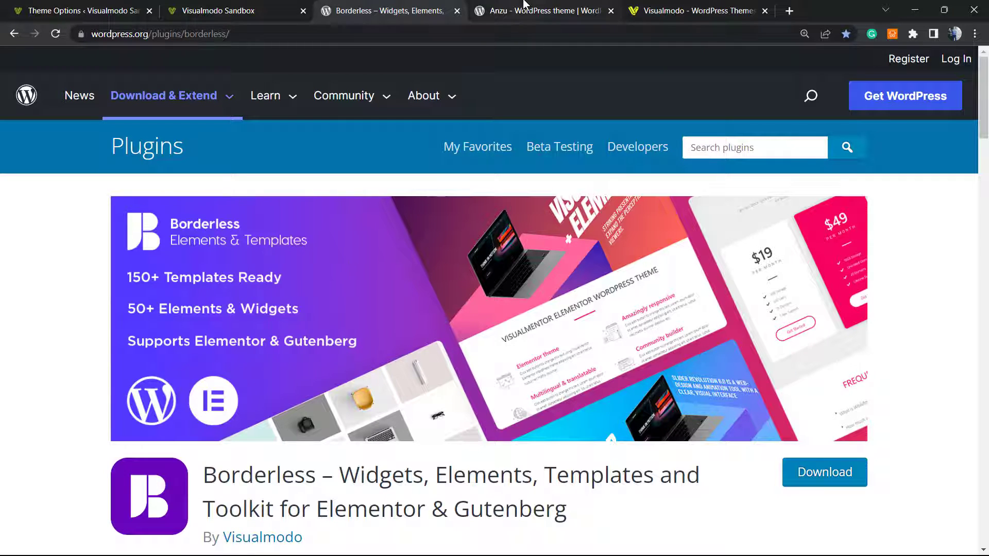
click(247, 6)
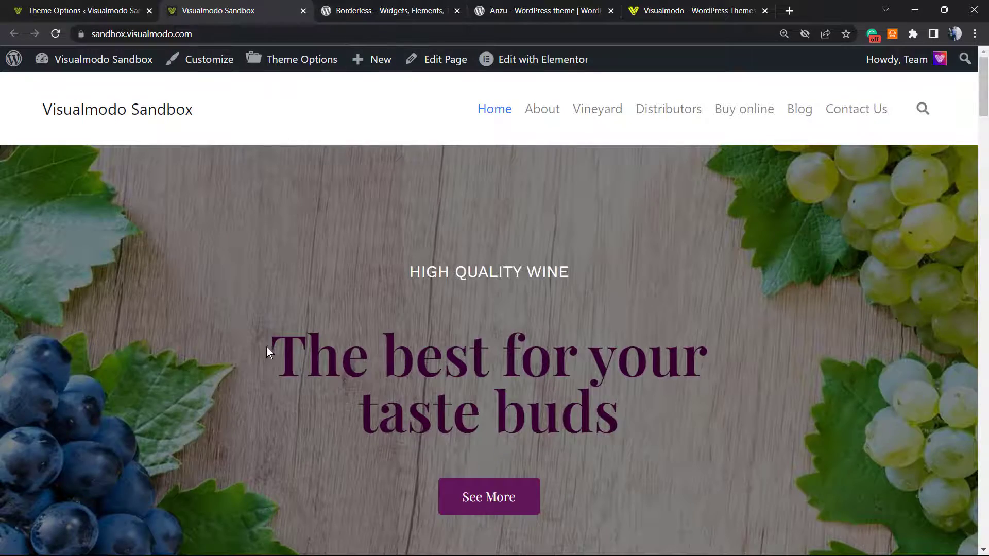
scroll(301, 337, down, 20)
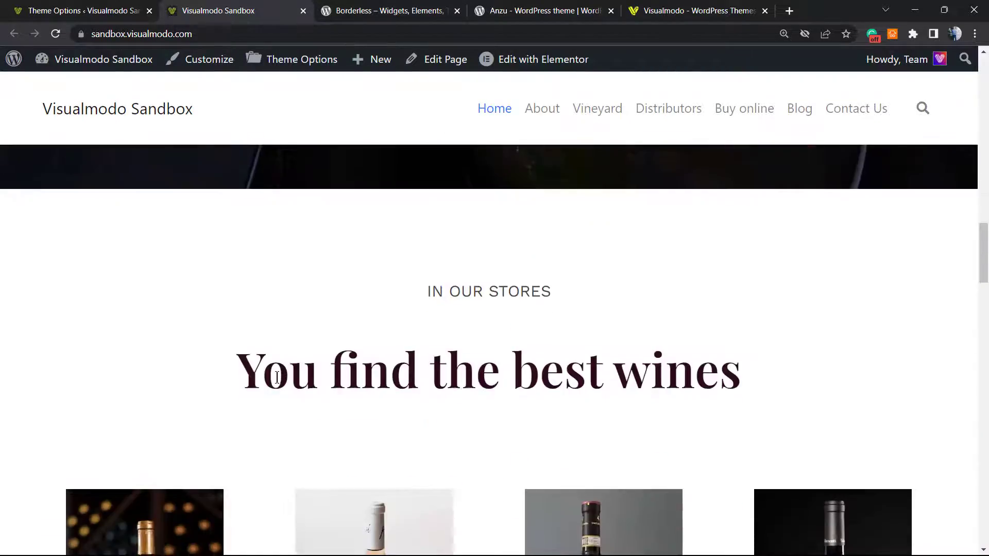
scroll(277, 378, down, 10)
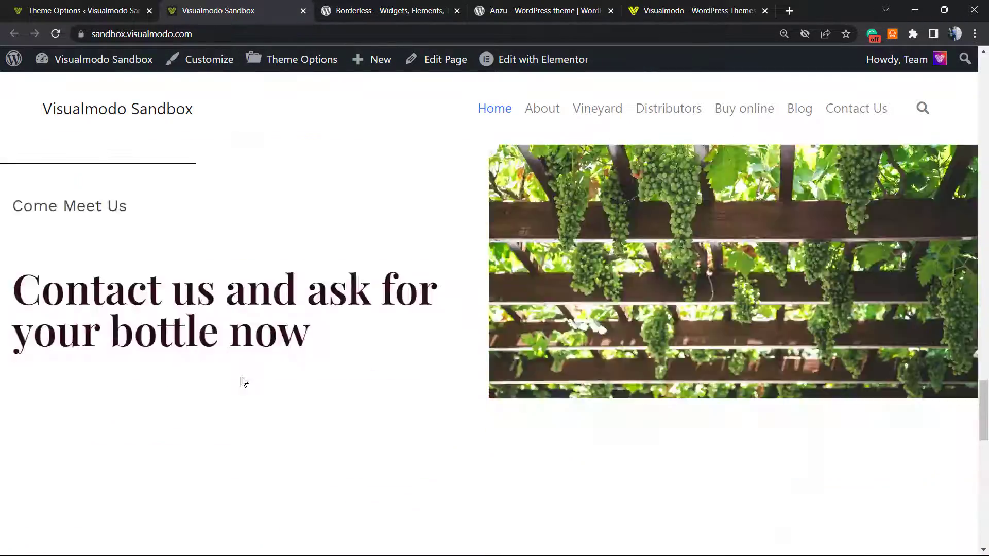
- Show the Borderless submenu in the WordPress admin, and view the Anzu theme's details on WordPress.org
click(36, 6)
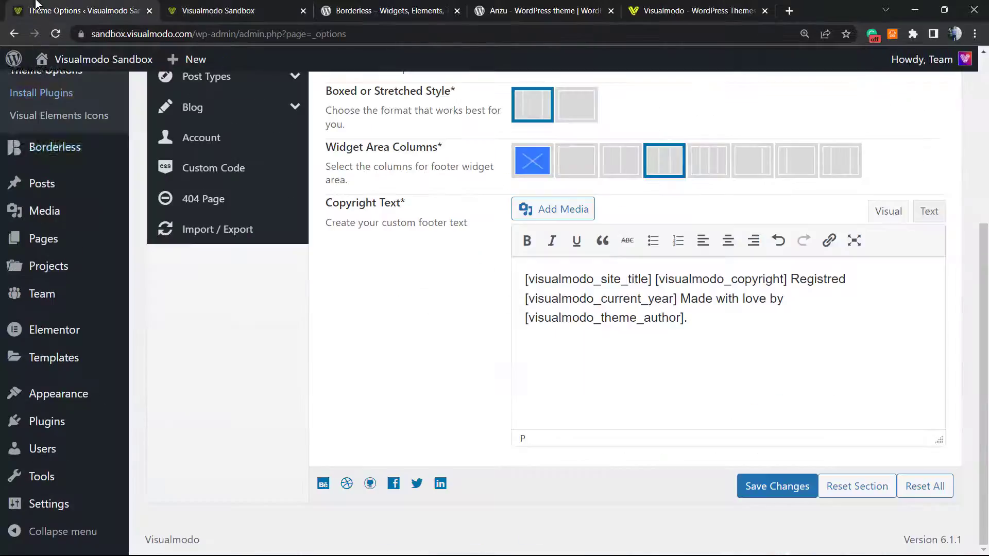
scroll(52, 289, up, 5)
mouse_move(47, 253)
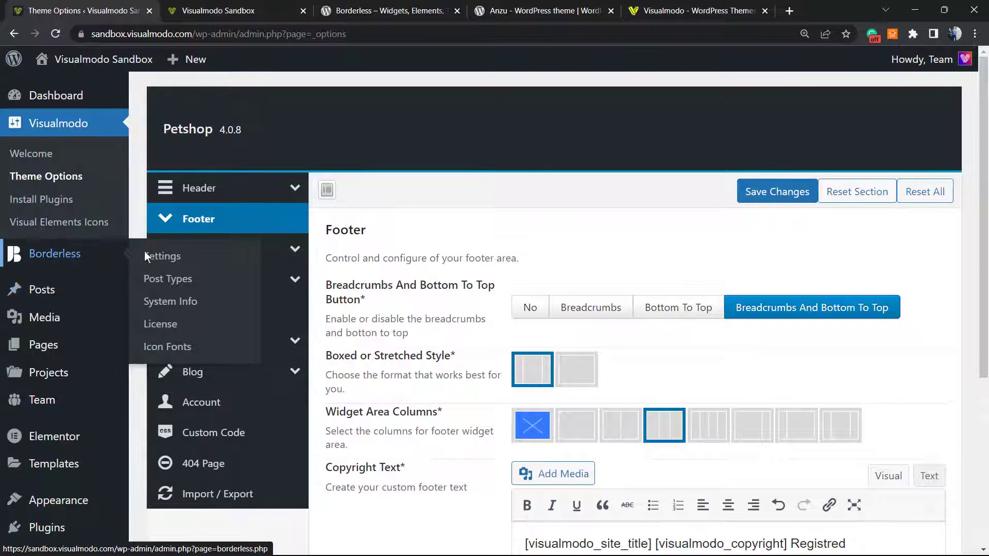
click(387, 10)
click(528, 7)
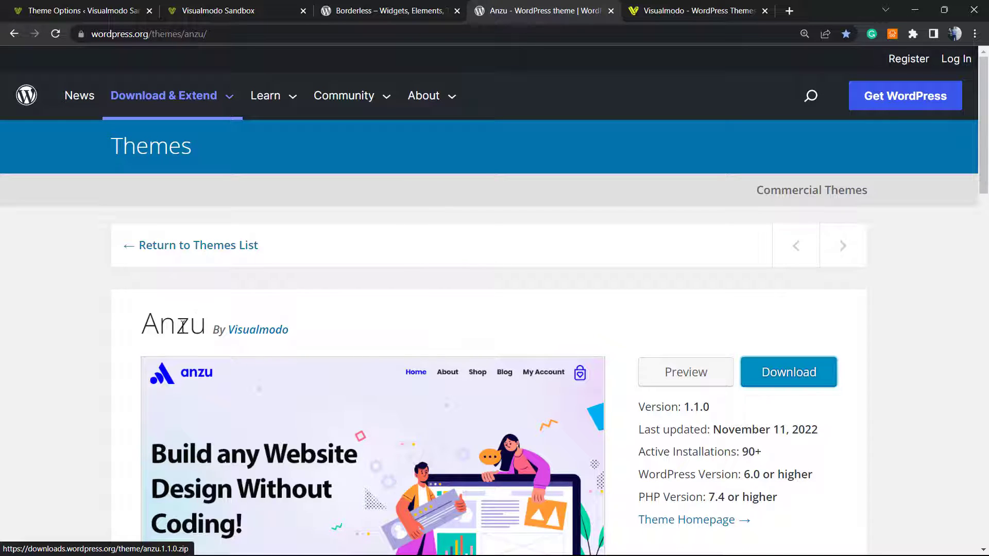
scroll(628, 320, down, 5)
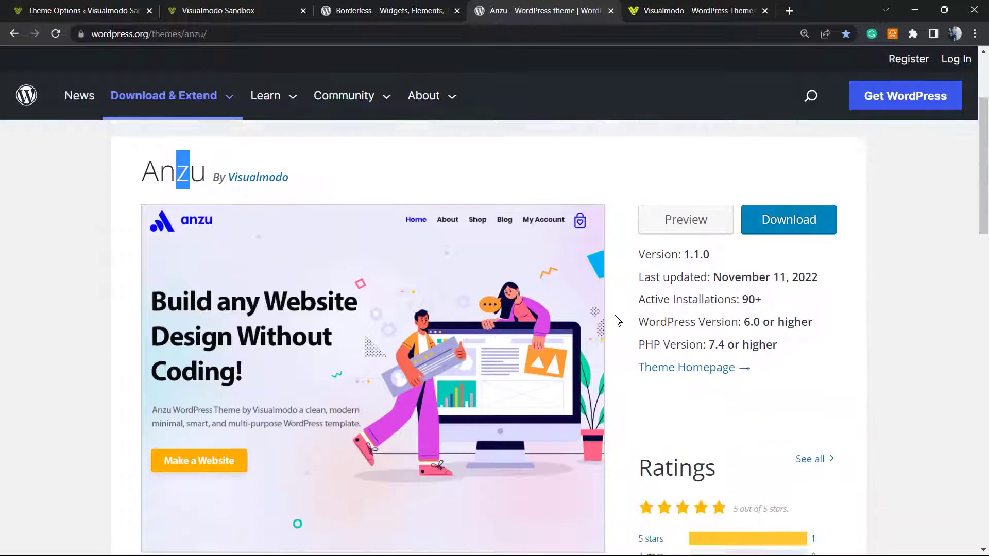
- Switch to the Visualmodo website's home page, and look over its opening section and the products it offers
scroll(617, 322, up, 5)
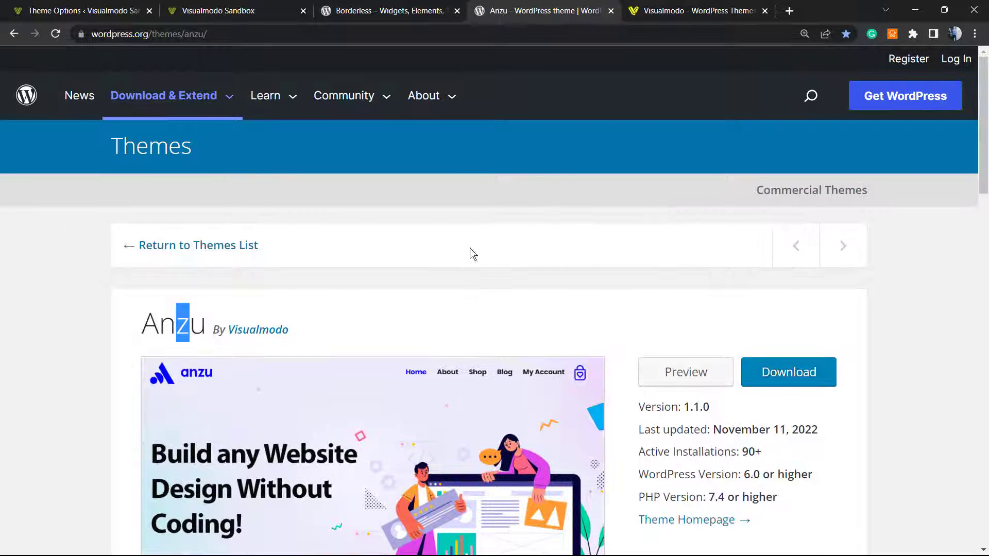
click(671, 6)
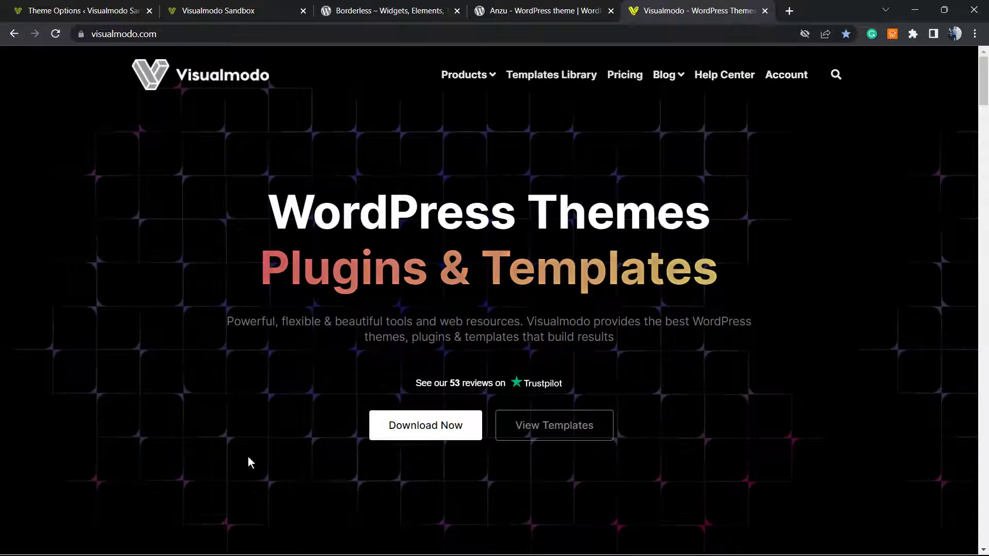
mouse_move(454, 75)
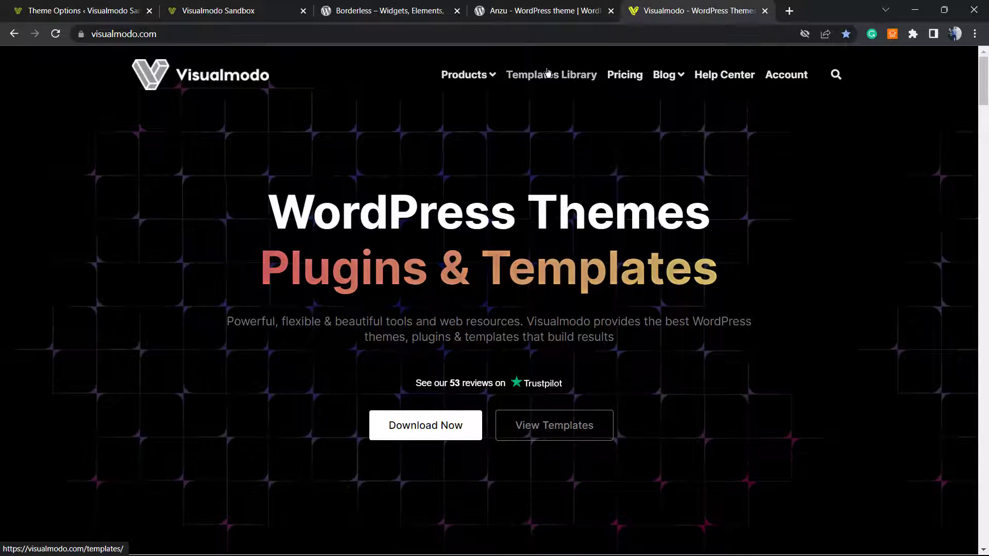
scroll(463, 78, down, 3)
scroll(464, 77, up, 2)
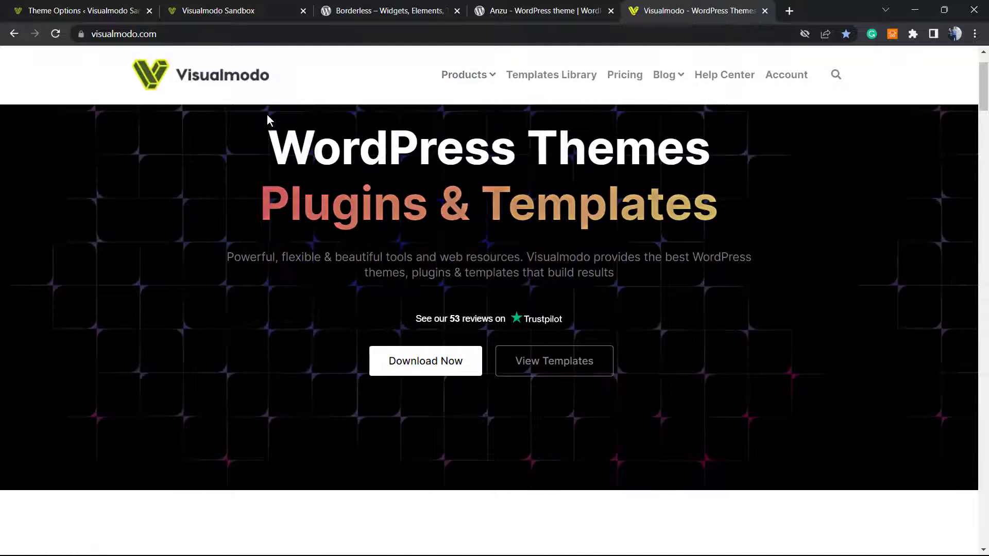
scroll(468, 73, up, 1)
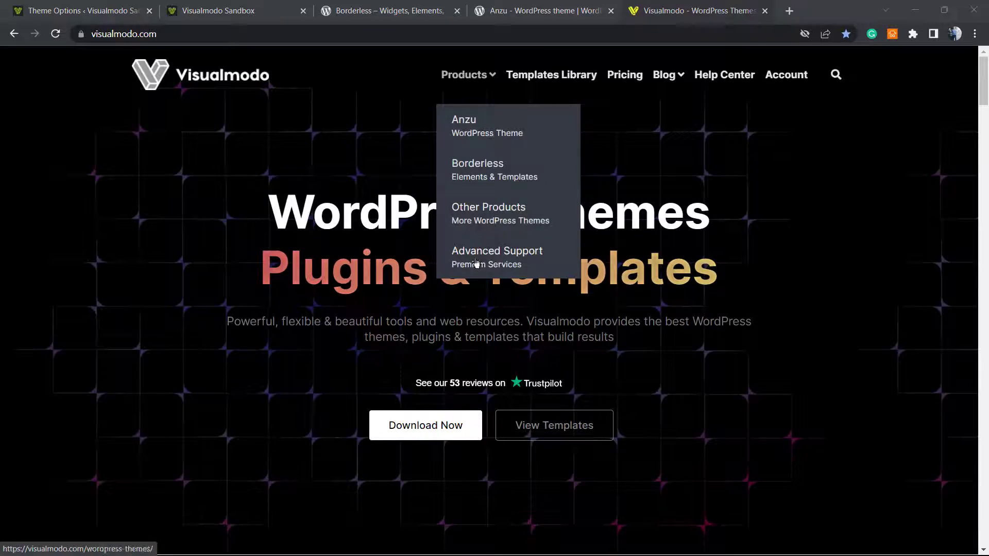
- View Visualmodo's other products, and browse the catalog of premium WordPress themes
click(480, 218)
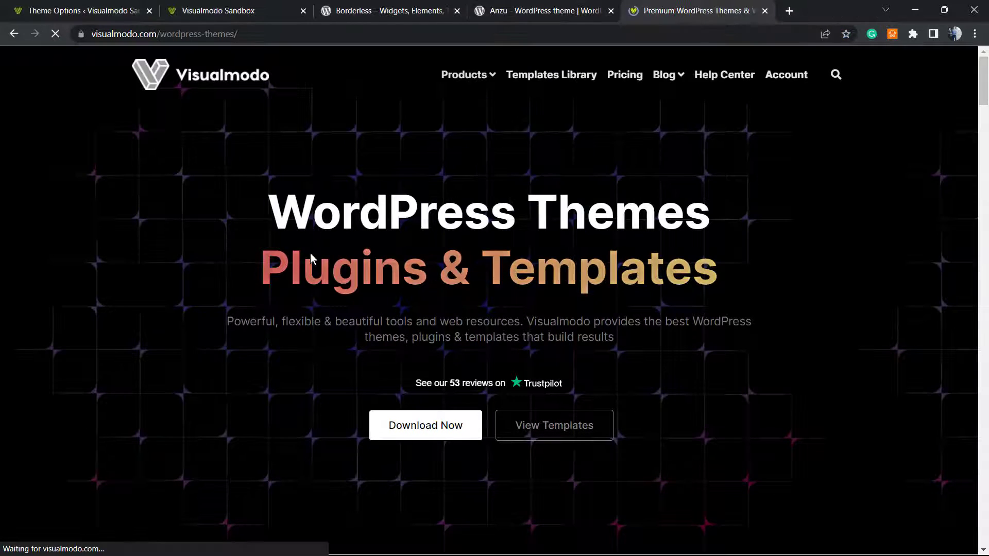
scroll(309, 263, down, 5)
scroll(480, 289, down, 12)
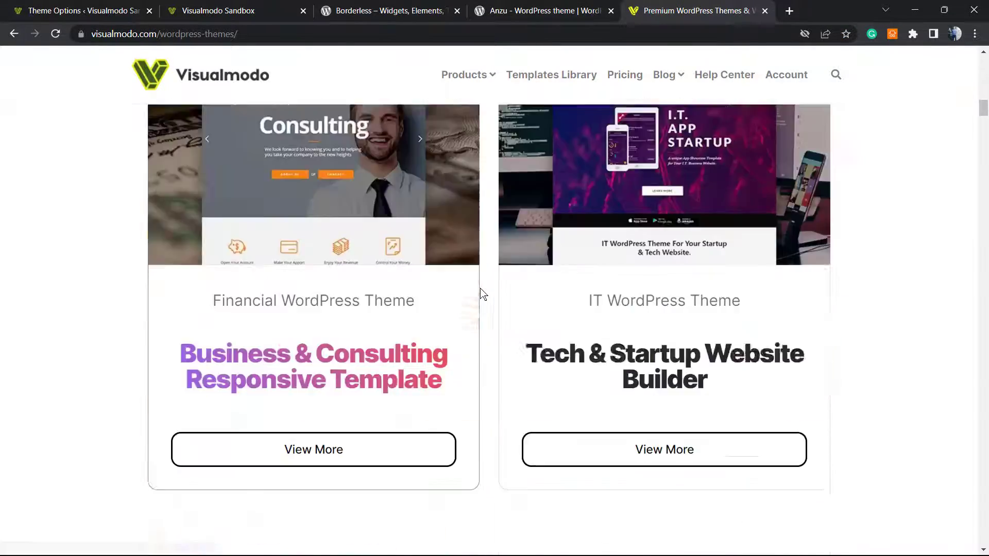
scroll(479, 290, up, 5)
scroll(481, 314, down, 1)
scroll(476, 316, down, 15)
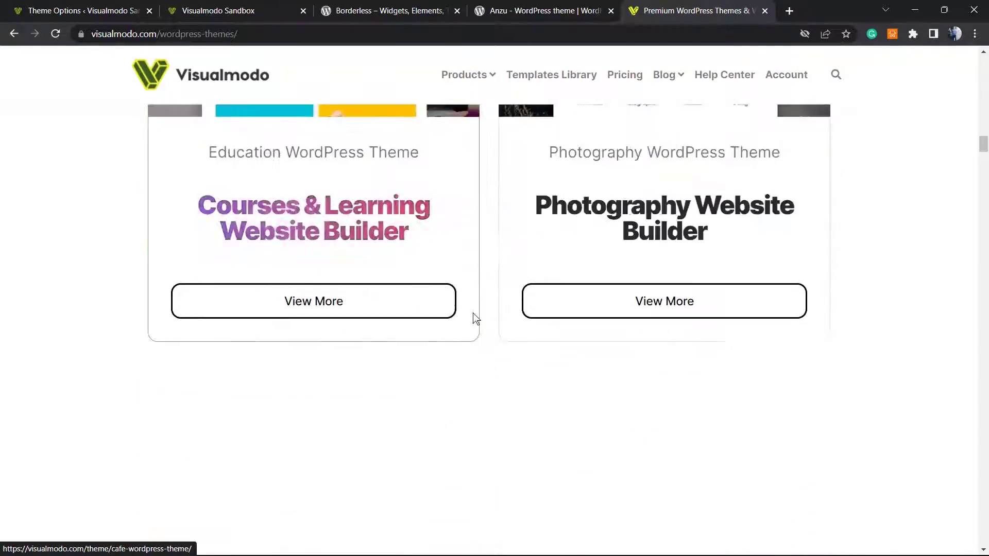
scroll(464, 324, down, 10)
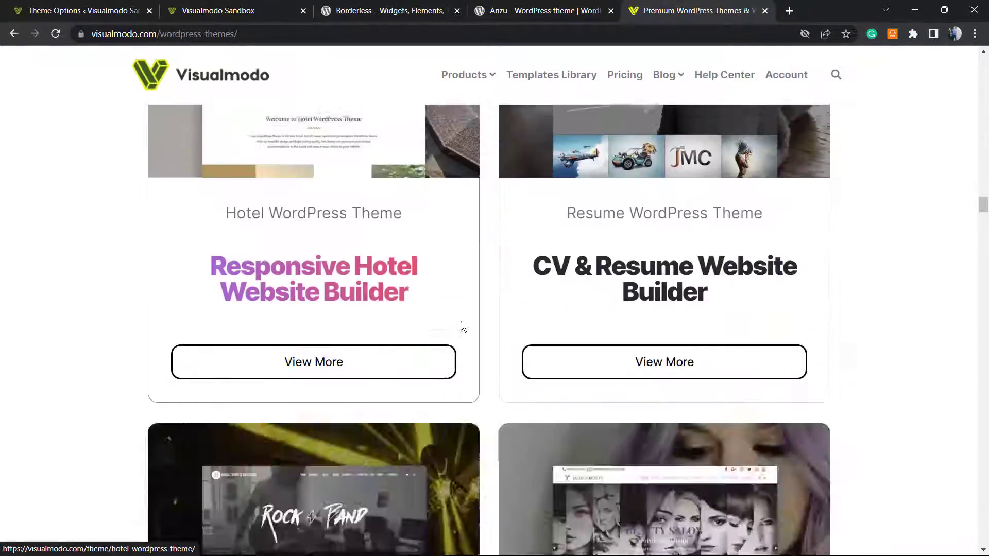
scroll(450, 327, up, 15)
scroll(450, 327, up, 18)
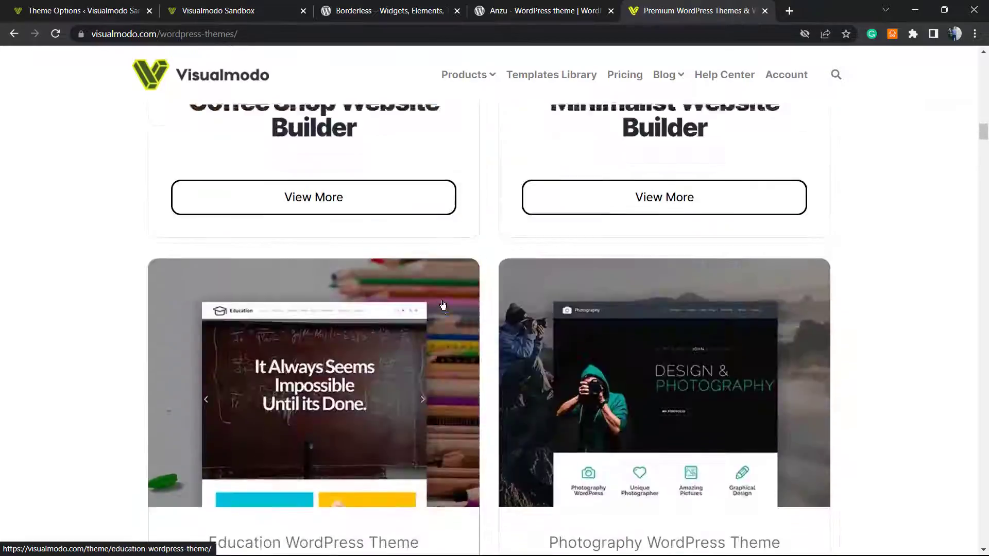
- View the RealEstate WordPress theme's page, and look through its description, features and comments down to the footer
scroll(417, 313, up, 3)
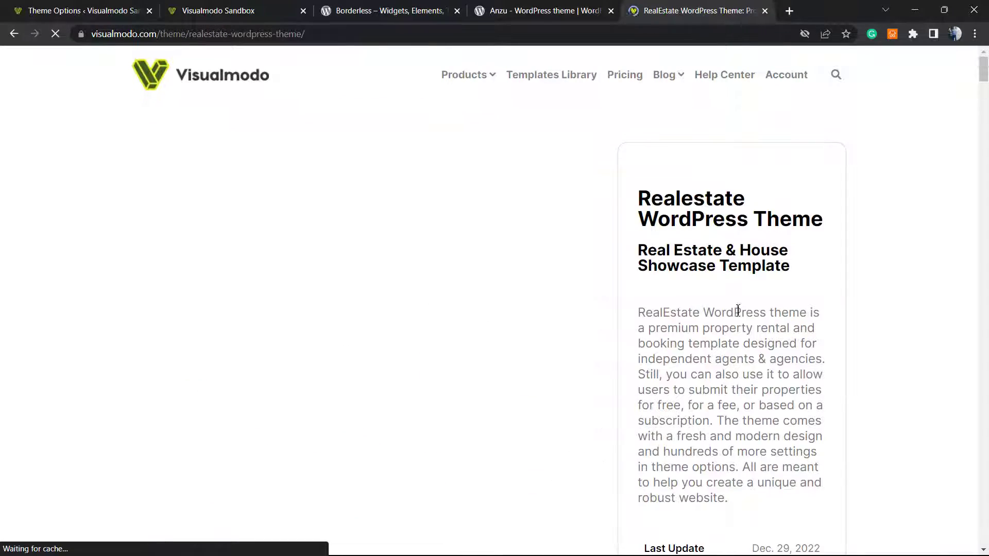
scroll(656, 303, down, 3)
scroll(649, 304, down, 5)
scroll(631, 303, up, 8)
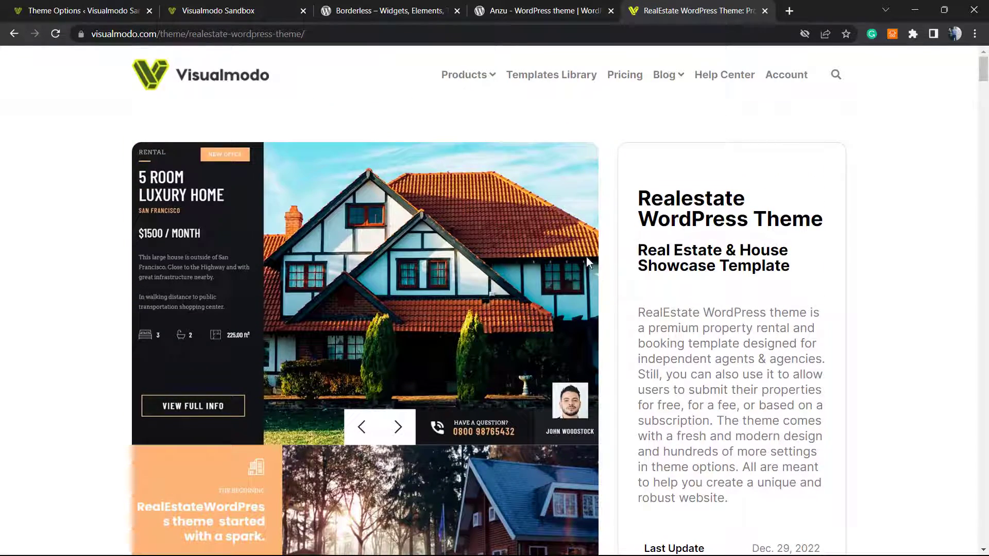
scroll(587, 262, down, 20)
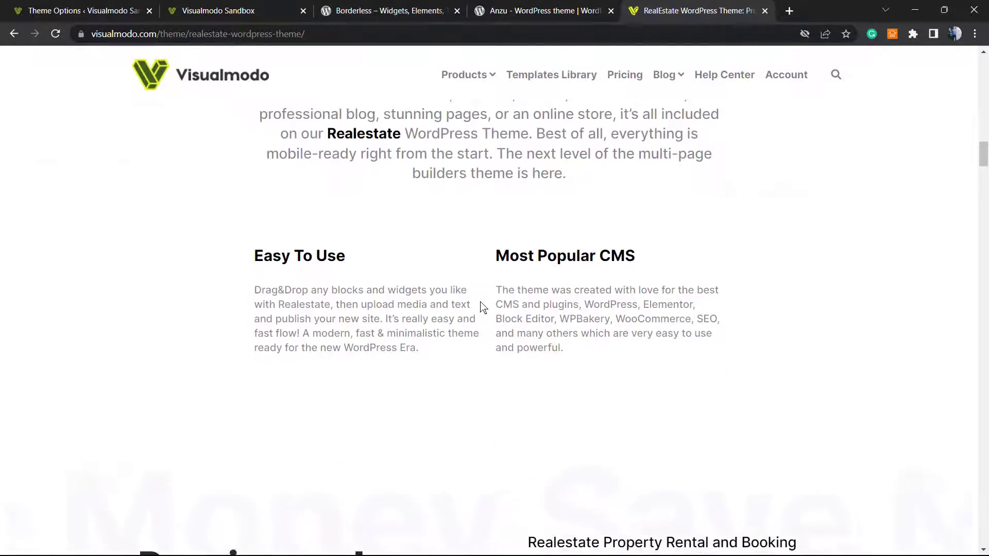
scroll(482, 307, down, 20)
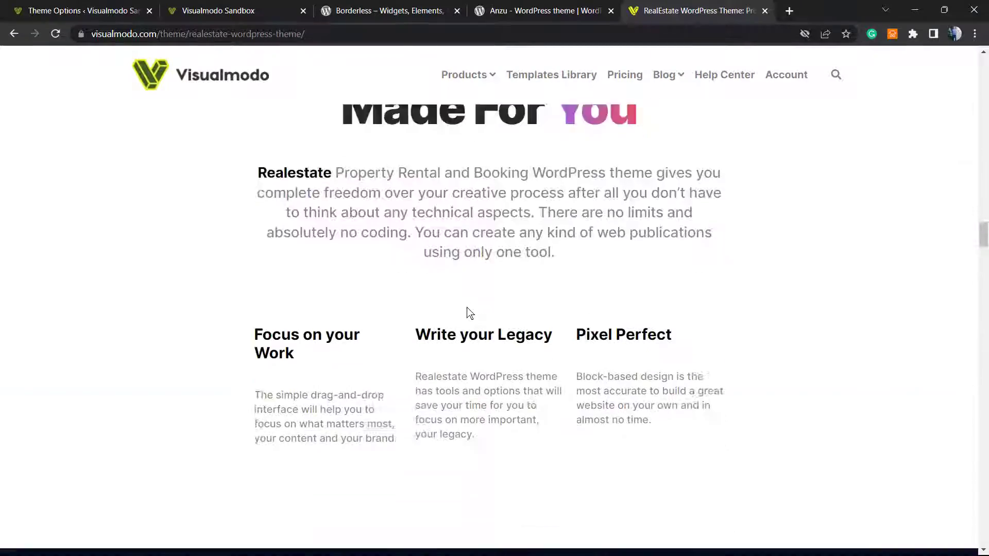
scroll(466, 309, down, 20)
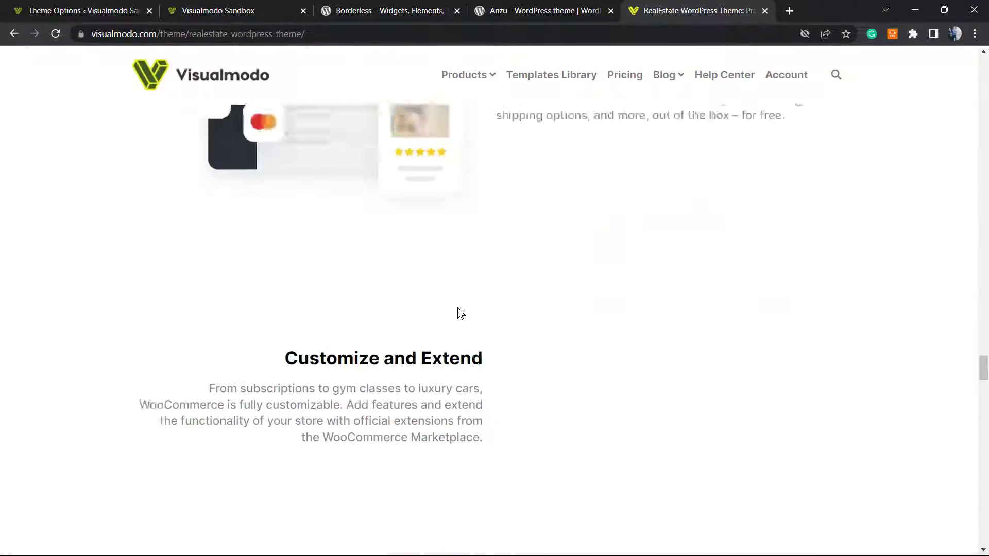
scroll(459, 313, down, 20)
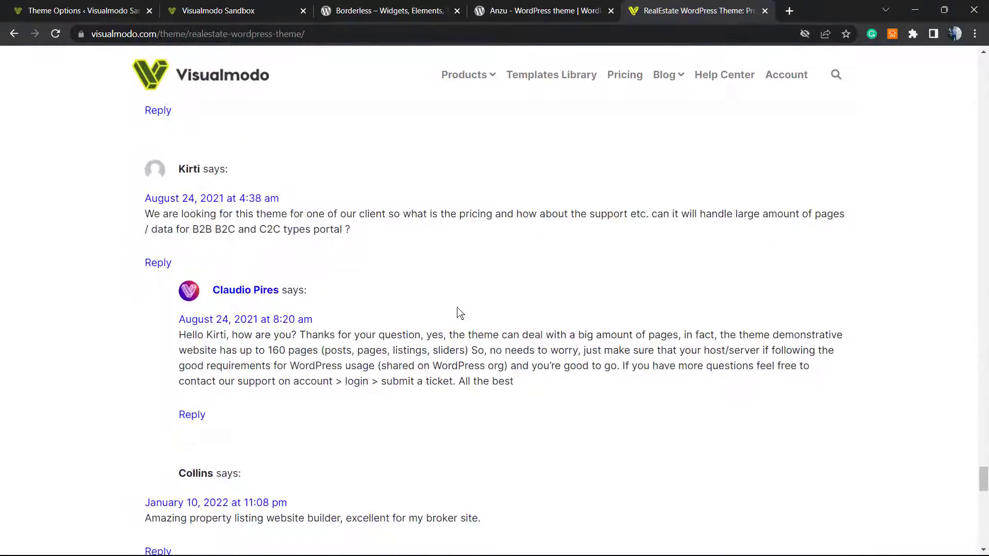
scroll(460, 313, down, 15)
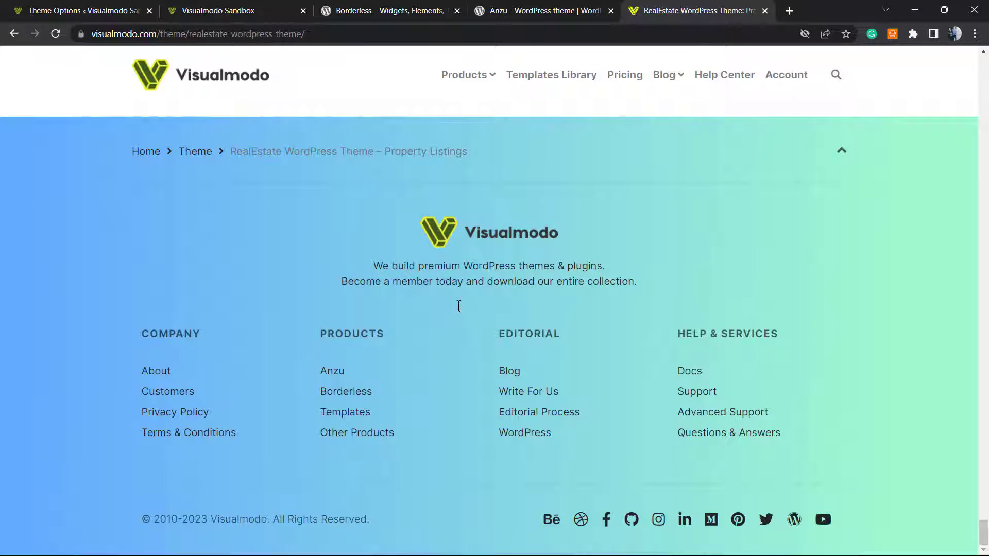